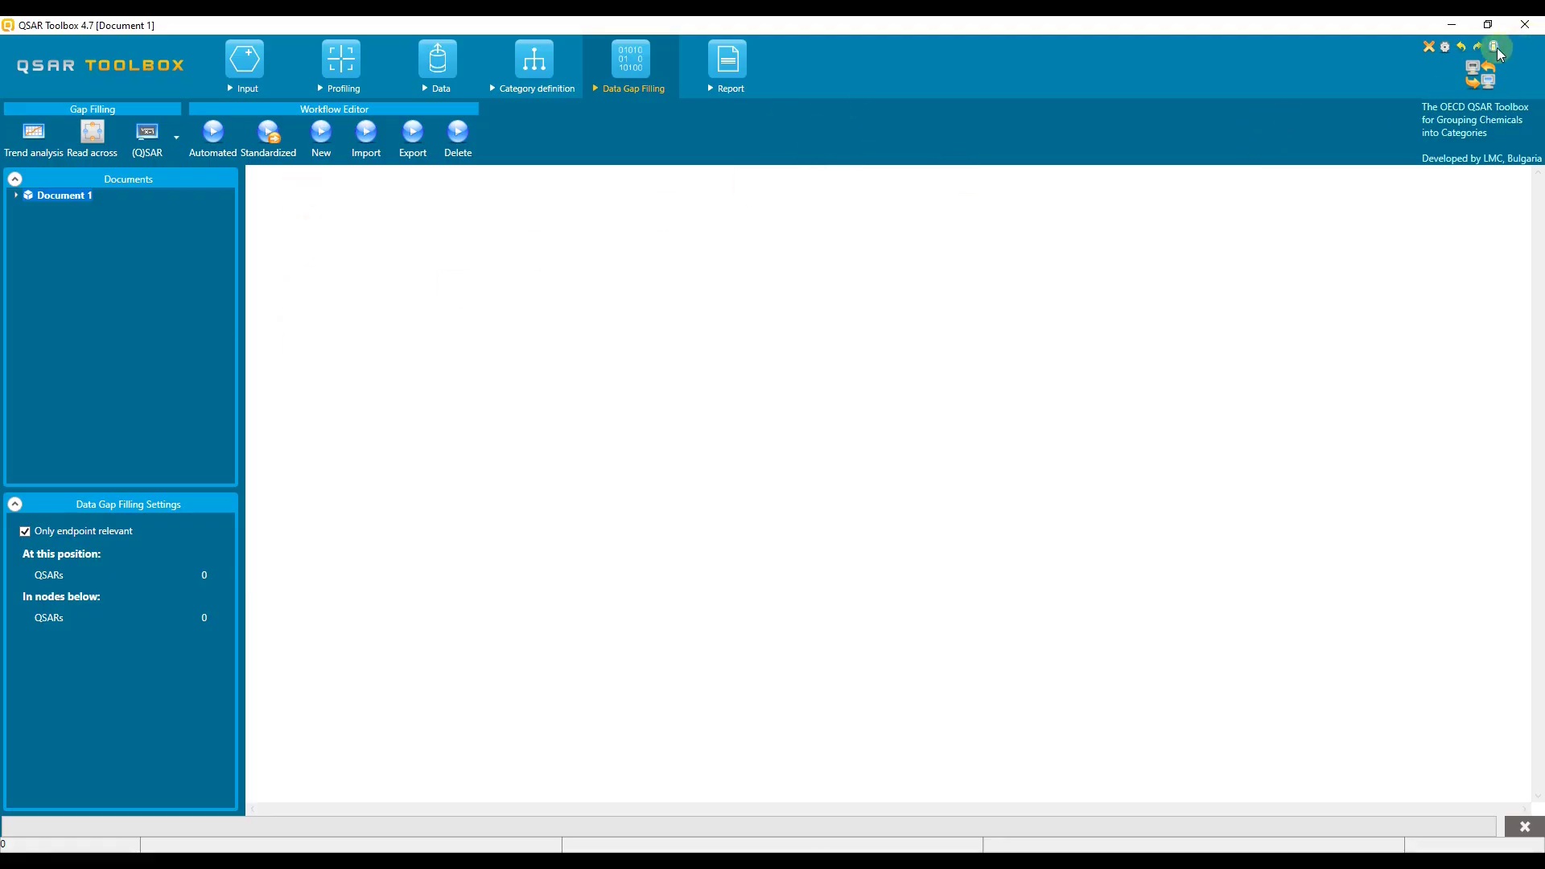
- View the Toolbox version information and preview the (Q)SAR actions list
{"action": "left_click", "coordinate": [1494, 47]}
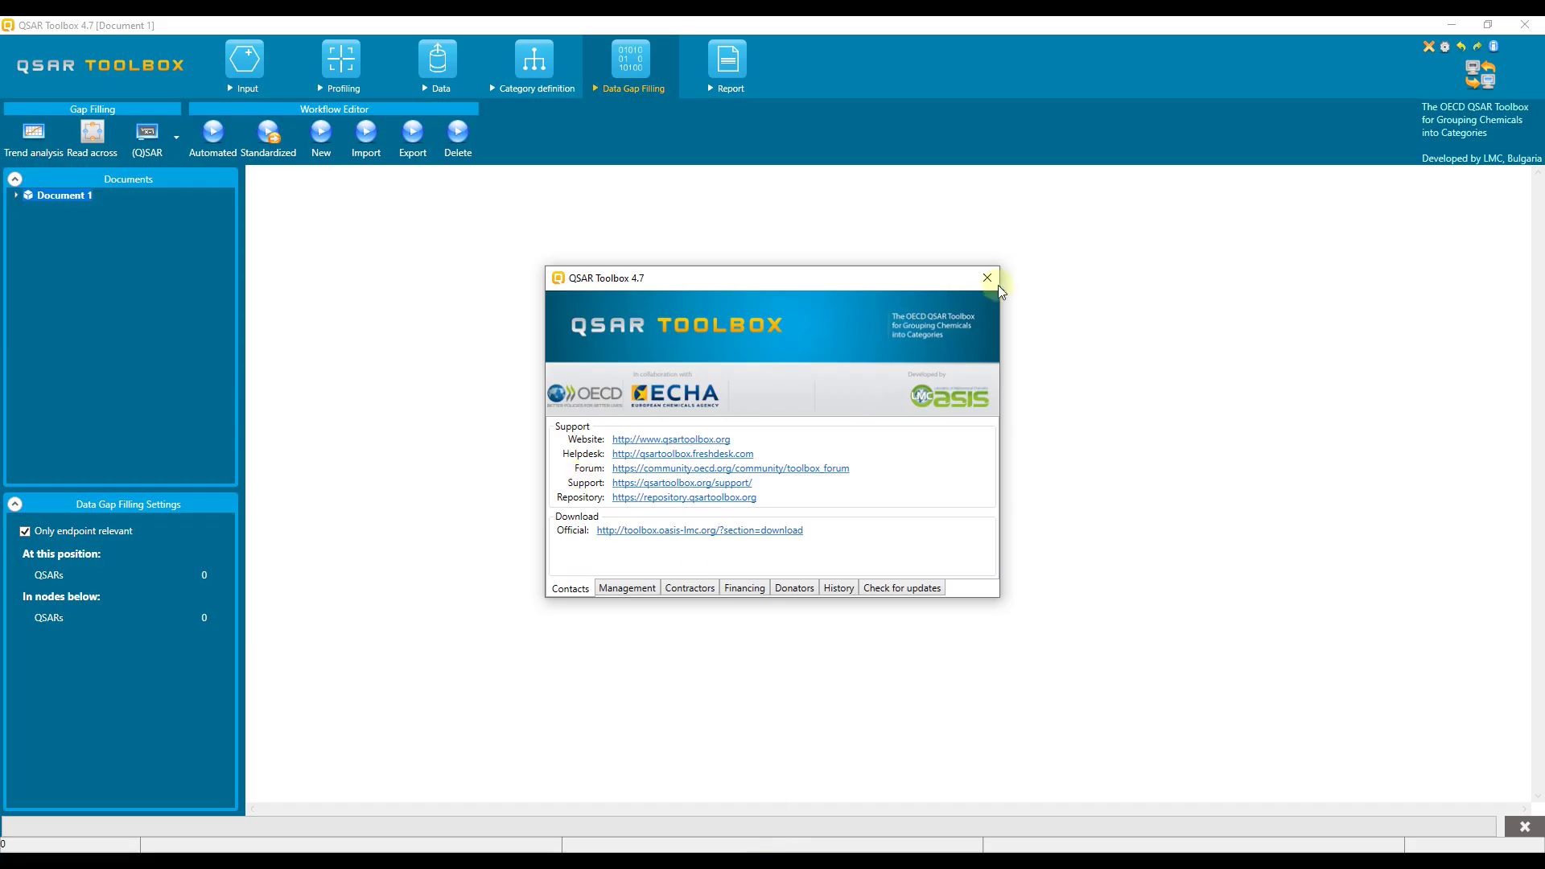
{"action": "left_click", "coordinate": [989, 281]}
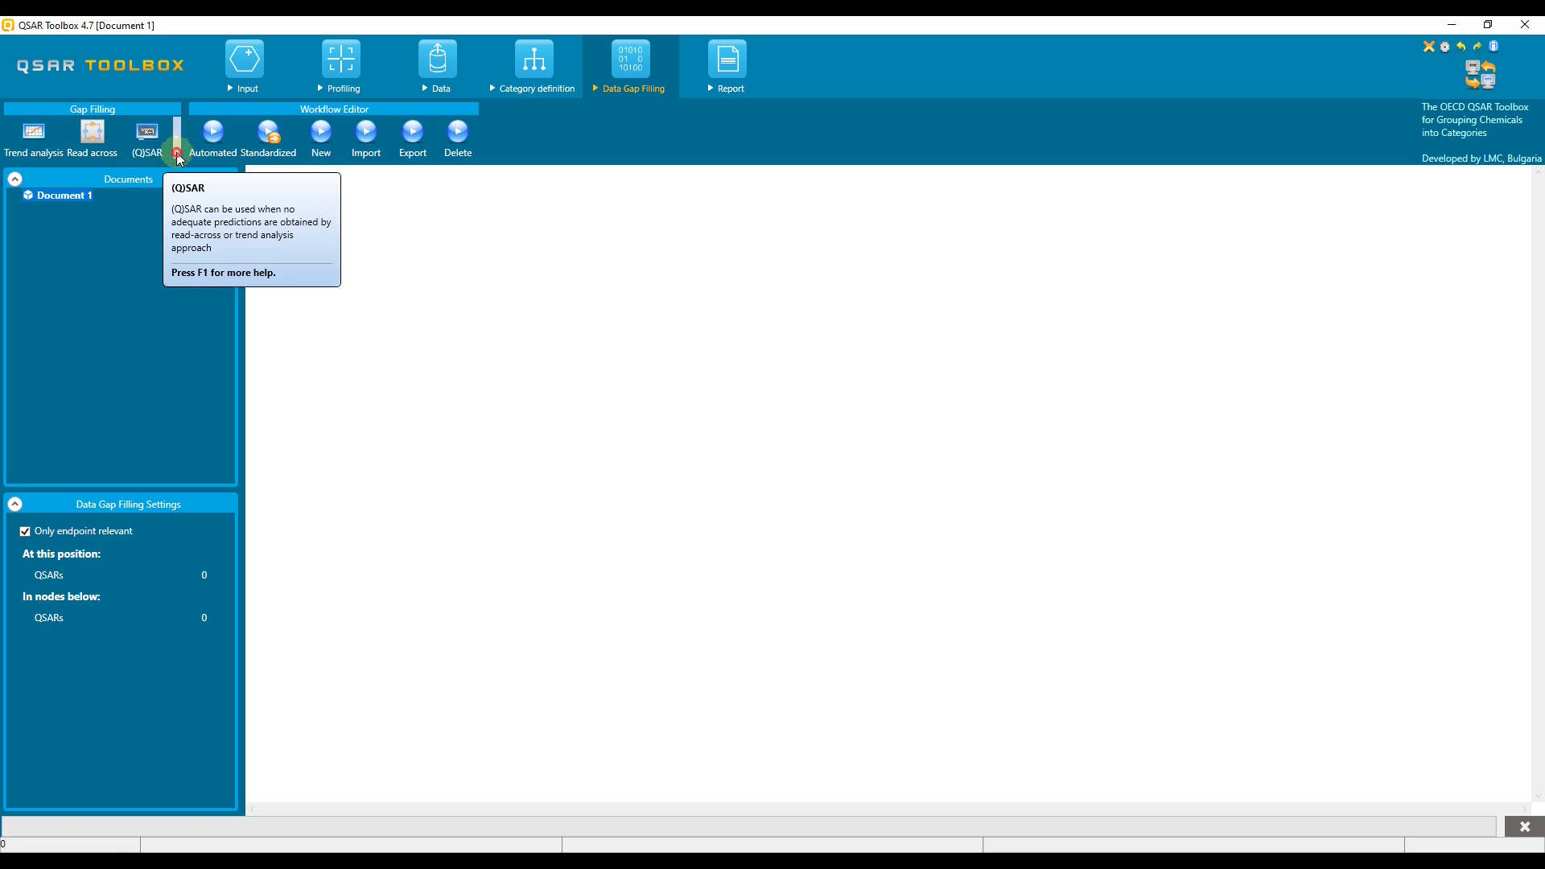
{"action": "left_click", "coordinate": [177, 153]}
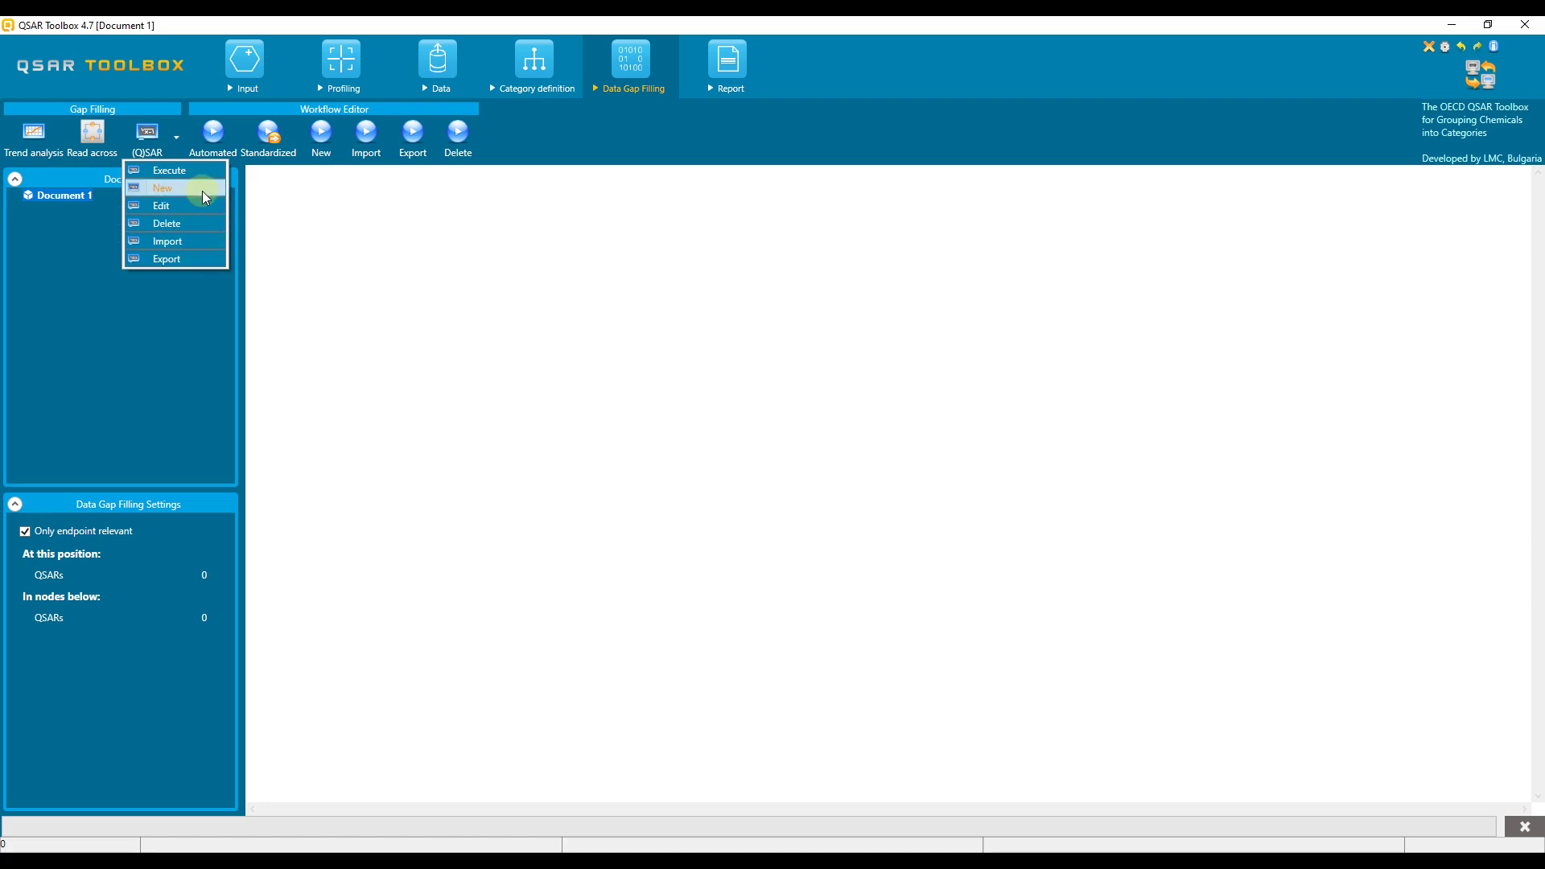
{"action": "left_click", "coordinate": [171, 113]}
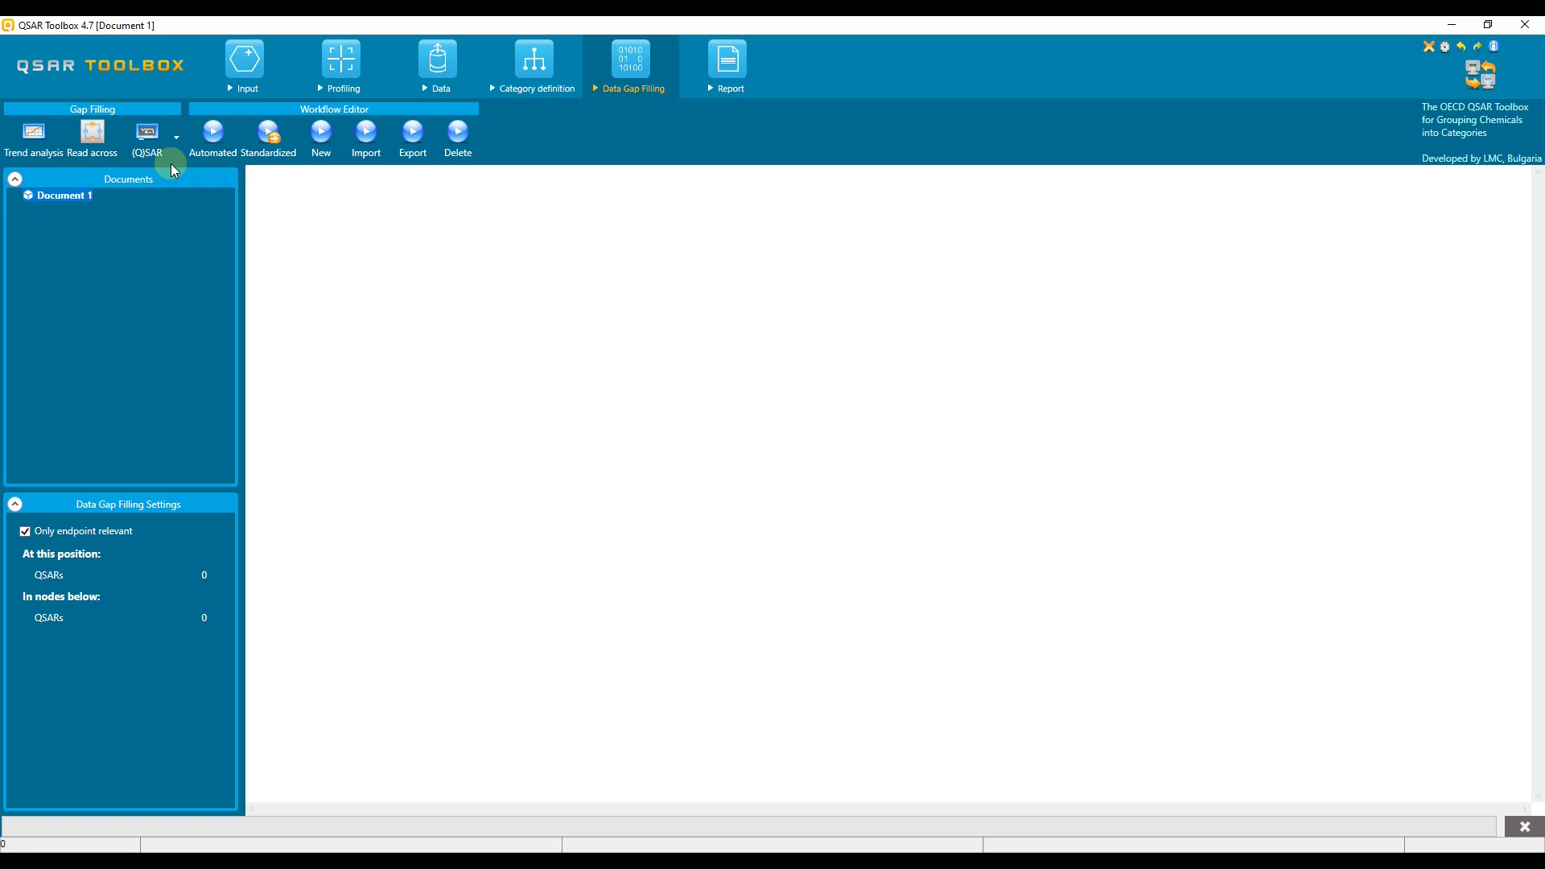
- Search CAS 28930-20-3 and accept the found chemical as the target
{"action": "left_click", "coordinate": [244, 63]}
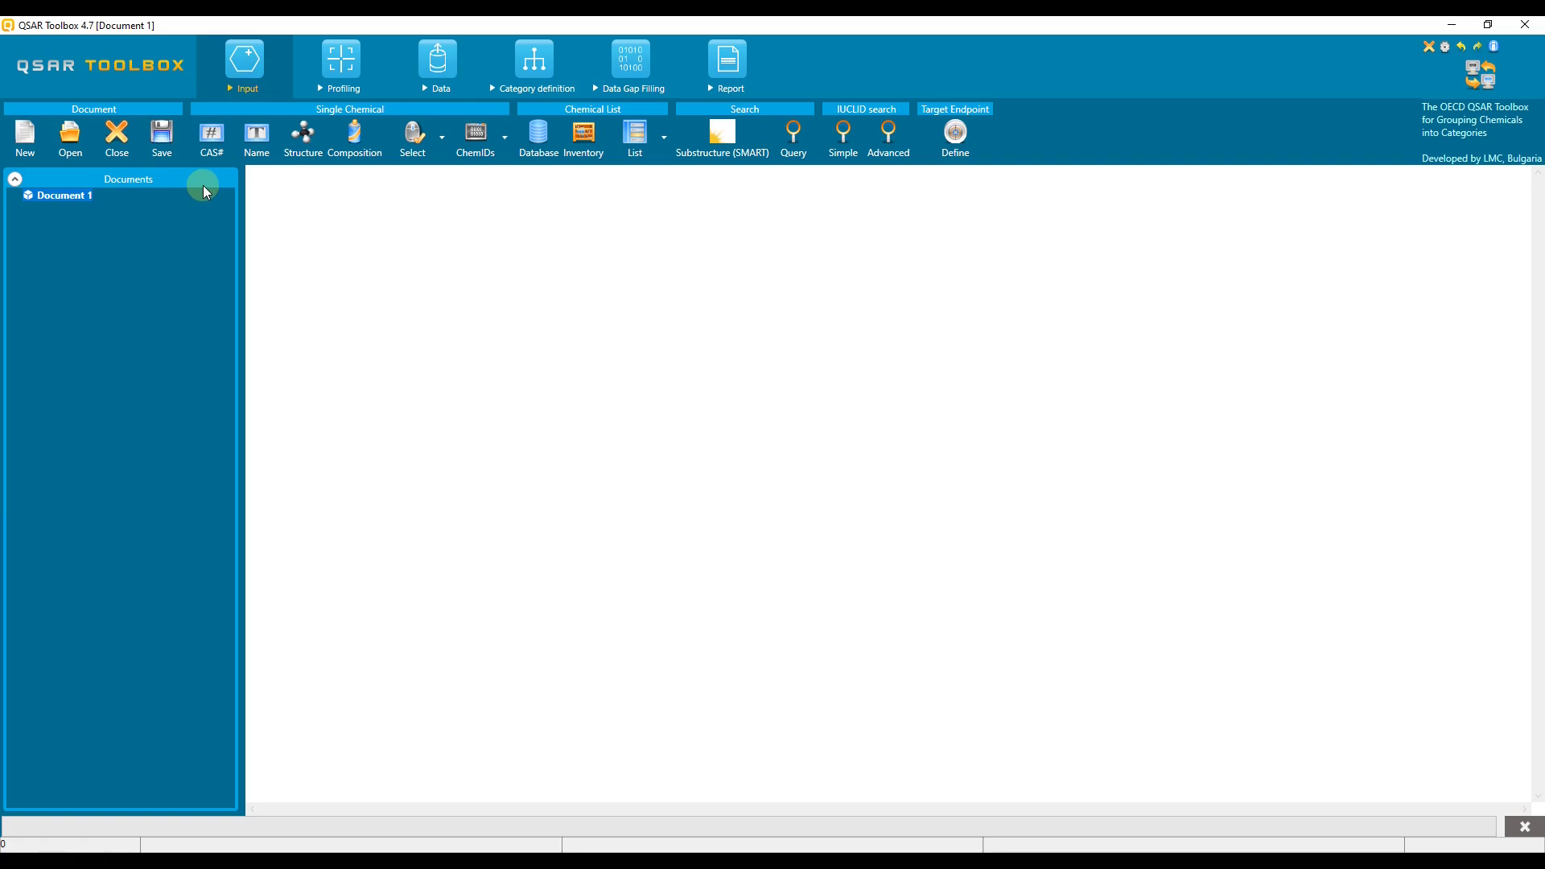
{"action": "left_click", "coordinate": [211, 145]}
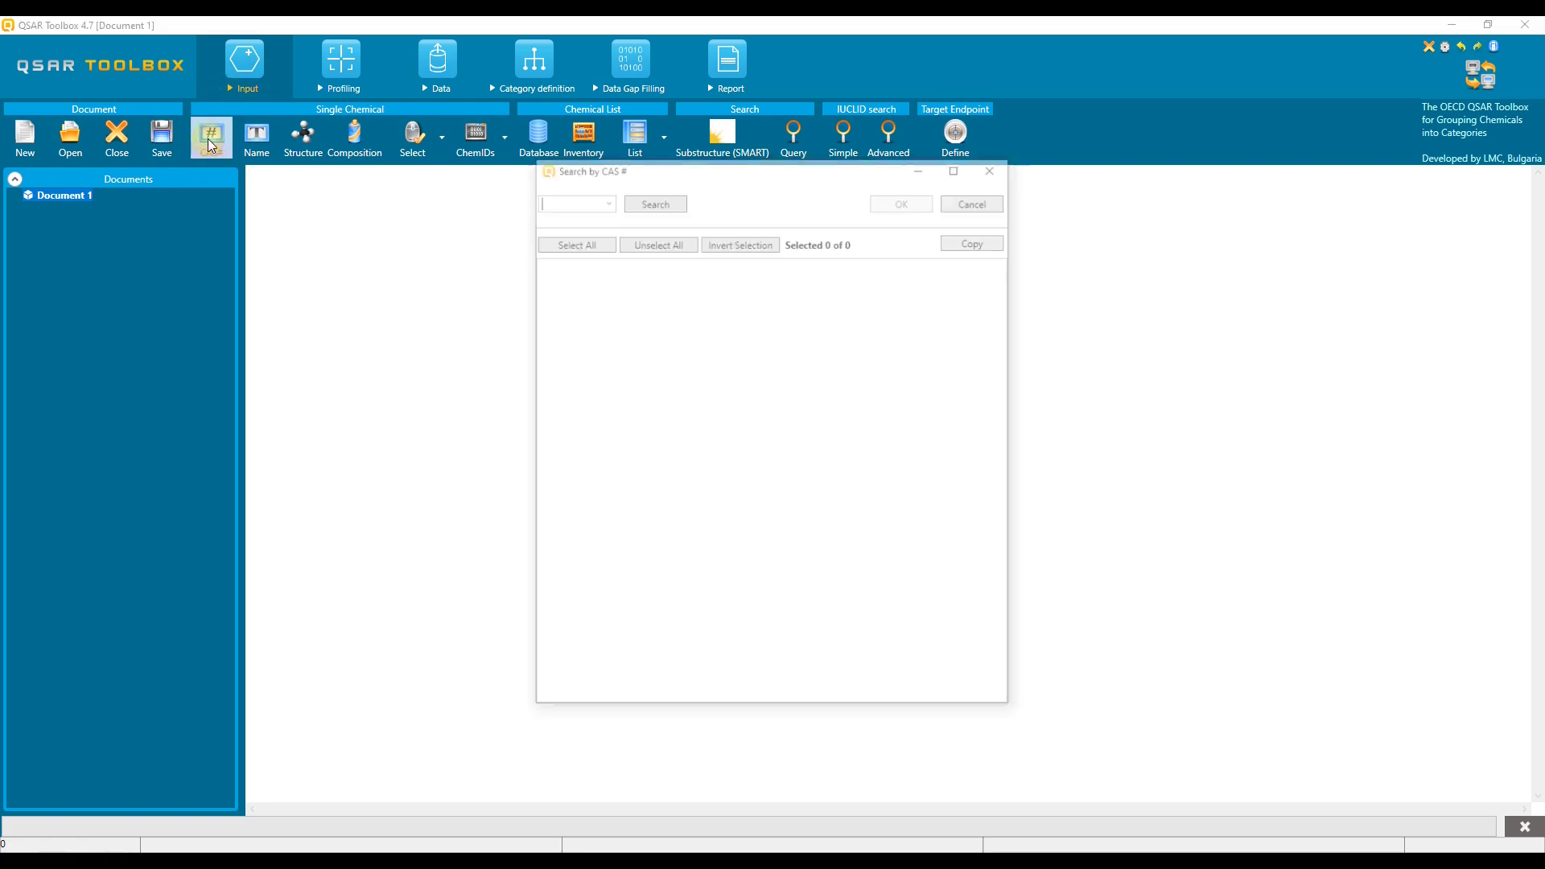
{"action": "right_click", "coordinate": [545, 199]}
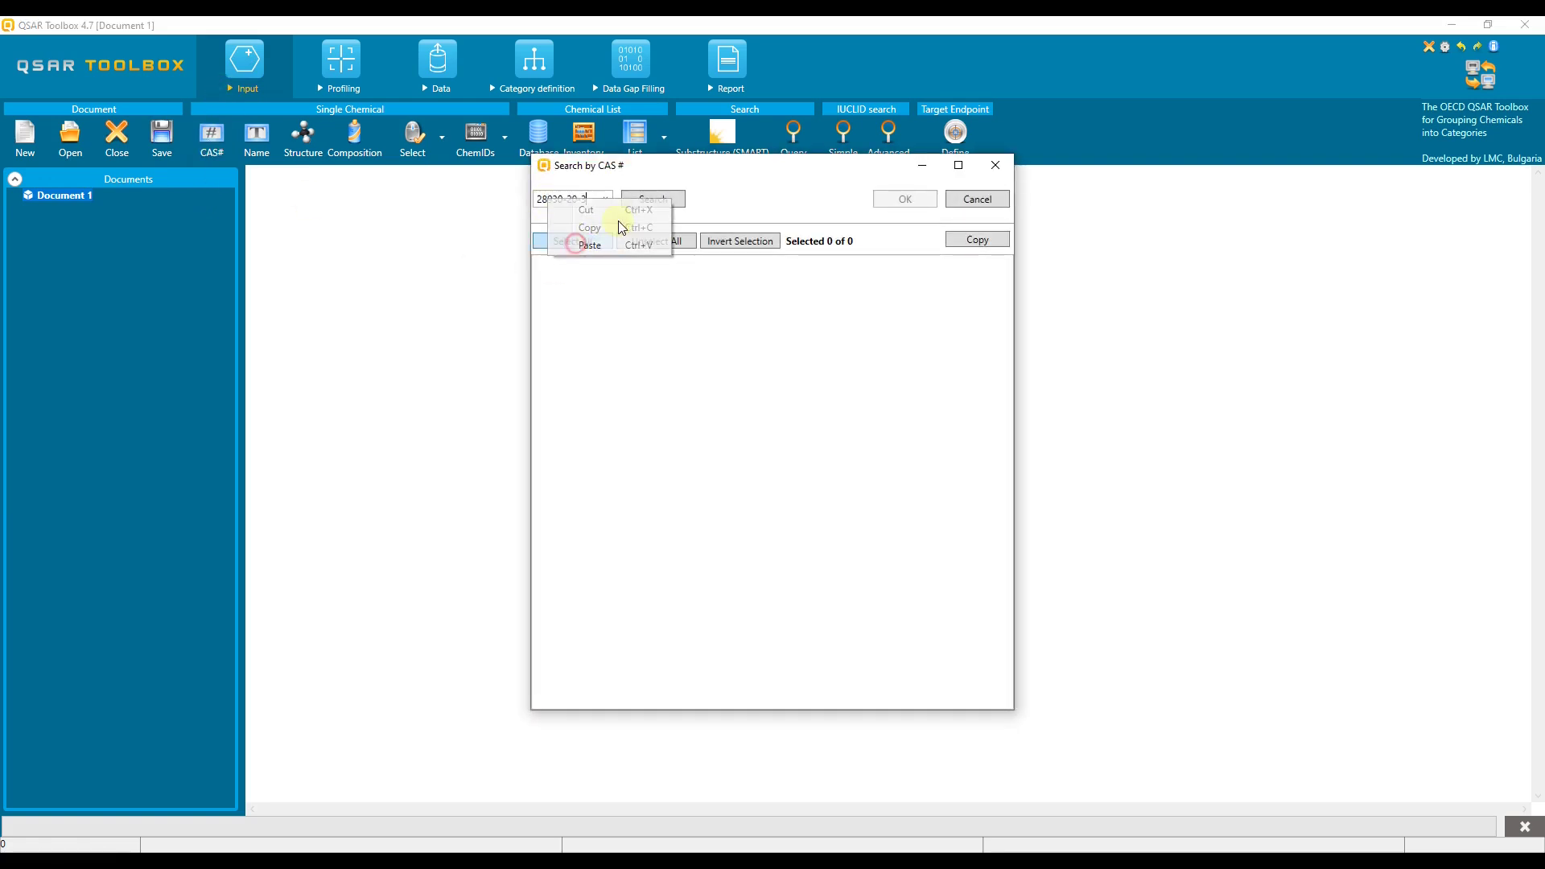
{"action": "left_click", "coordinate": [587, 244]}
{"action": "left_click", "coordinate": [647, 198]}
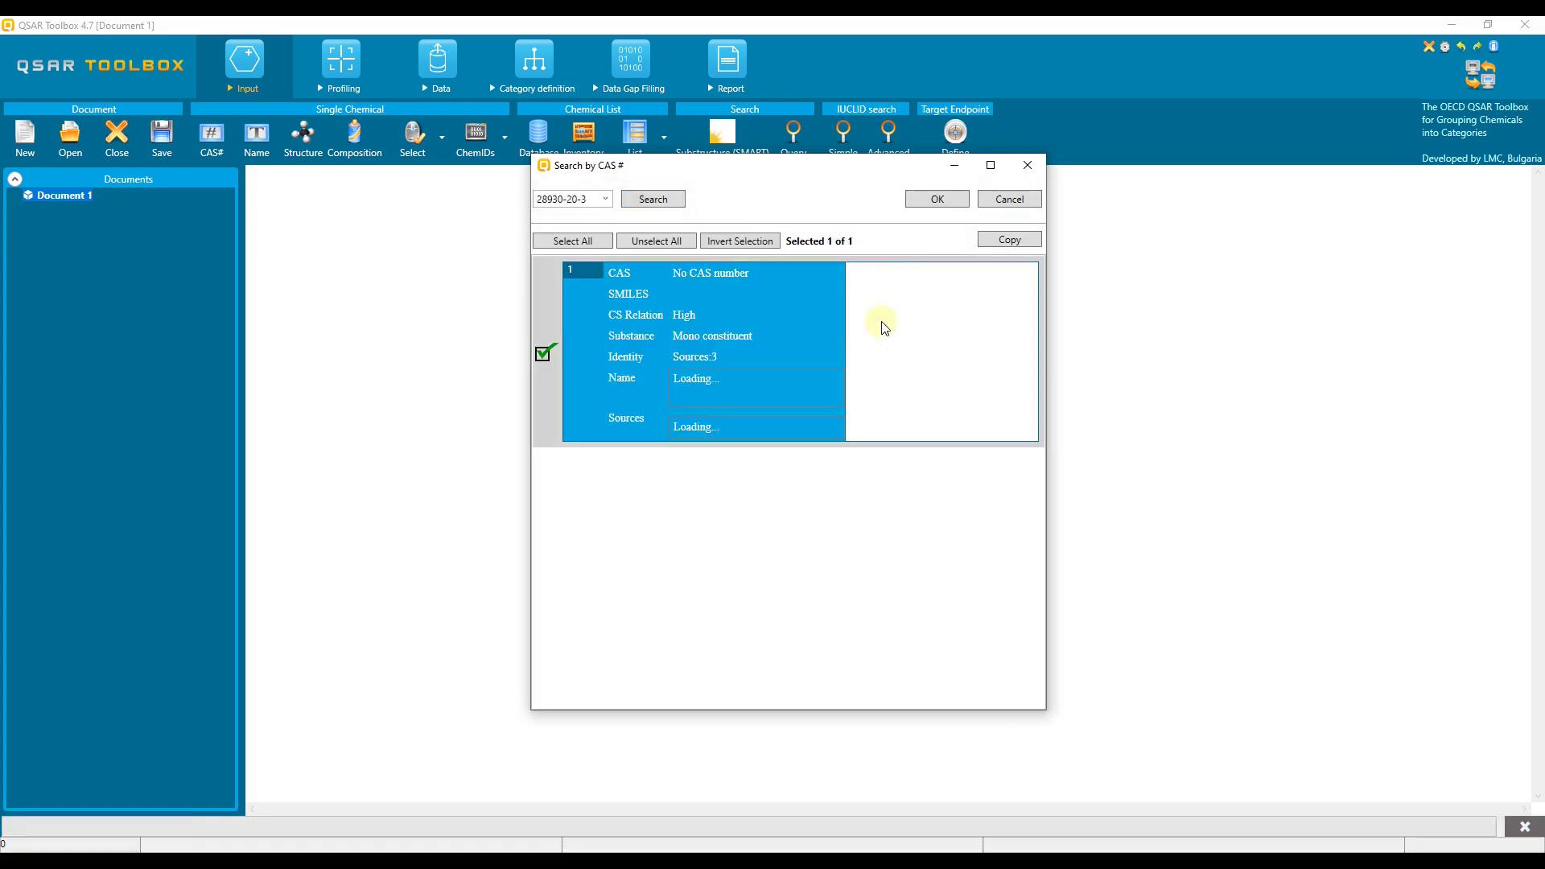
{"action": "left_click", "coordinate": [925, 199]}
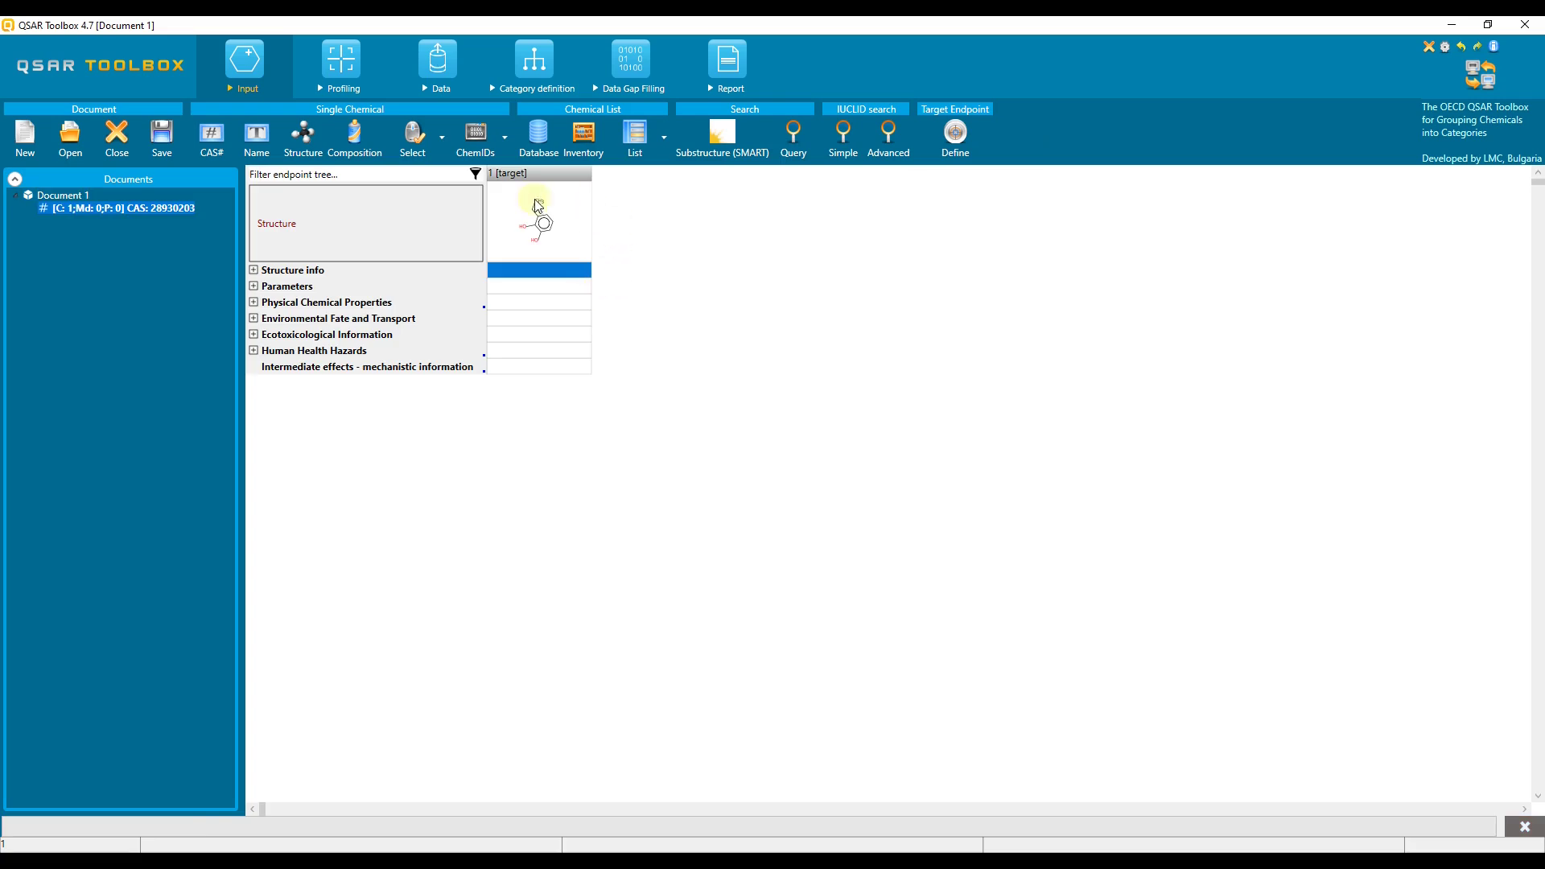
- Open the Execute (Q)SAR endpoint selection under Data Gap Filling, hiding positions without (Q)SARs
{"action": "left_click", "coordinate": [630, 74]}
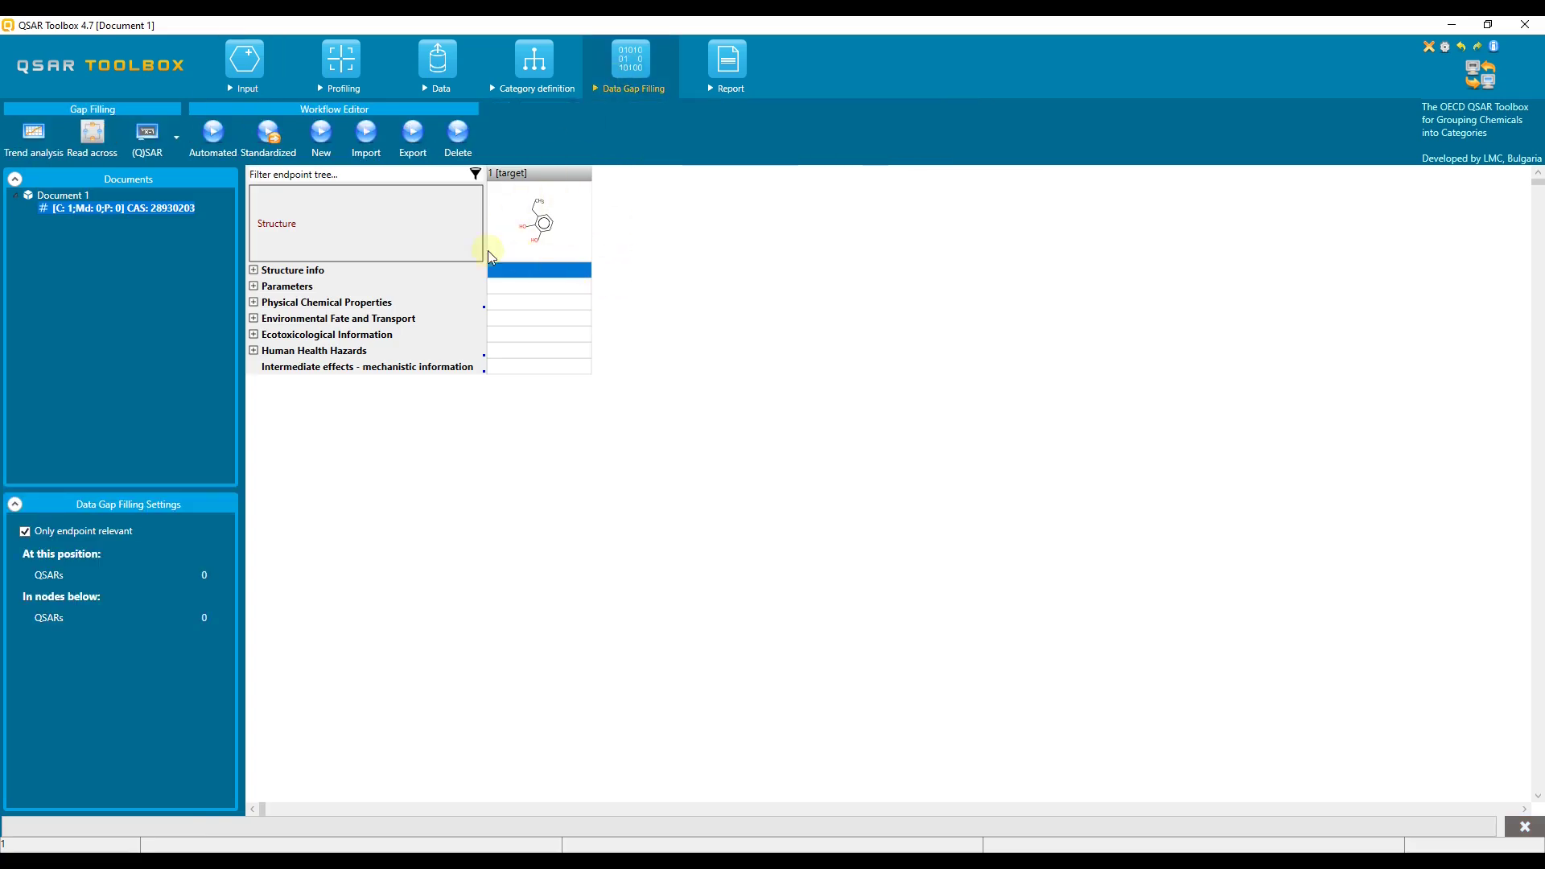
{"action": "left_click", "coordinate": [150, 148]}
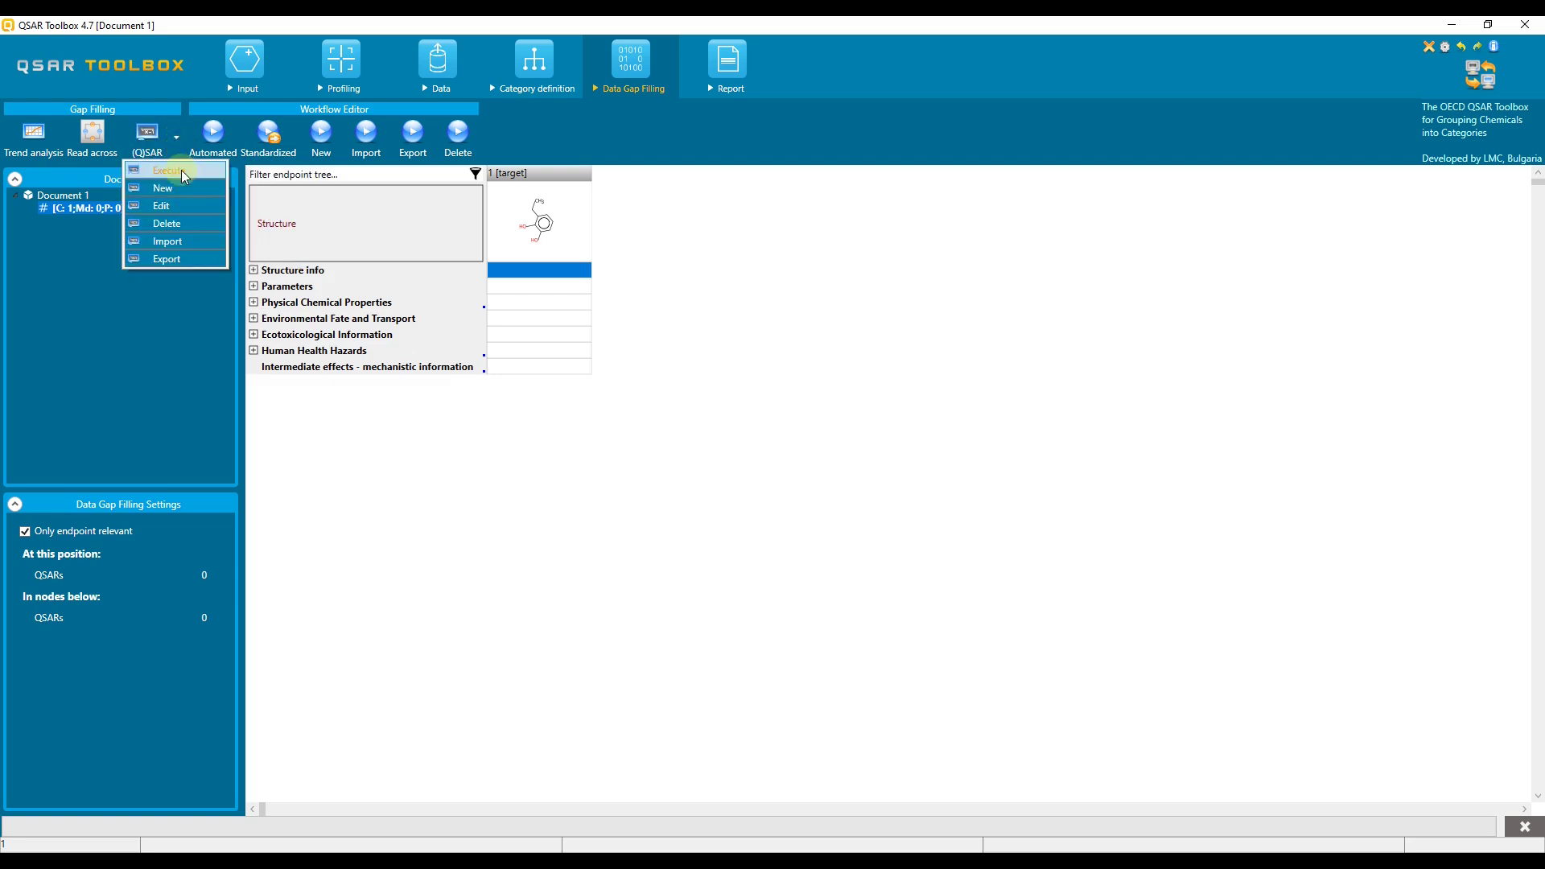
{"action": "left_click", "coordinate": [181, 170]}
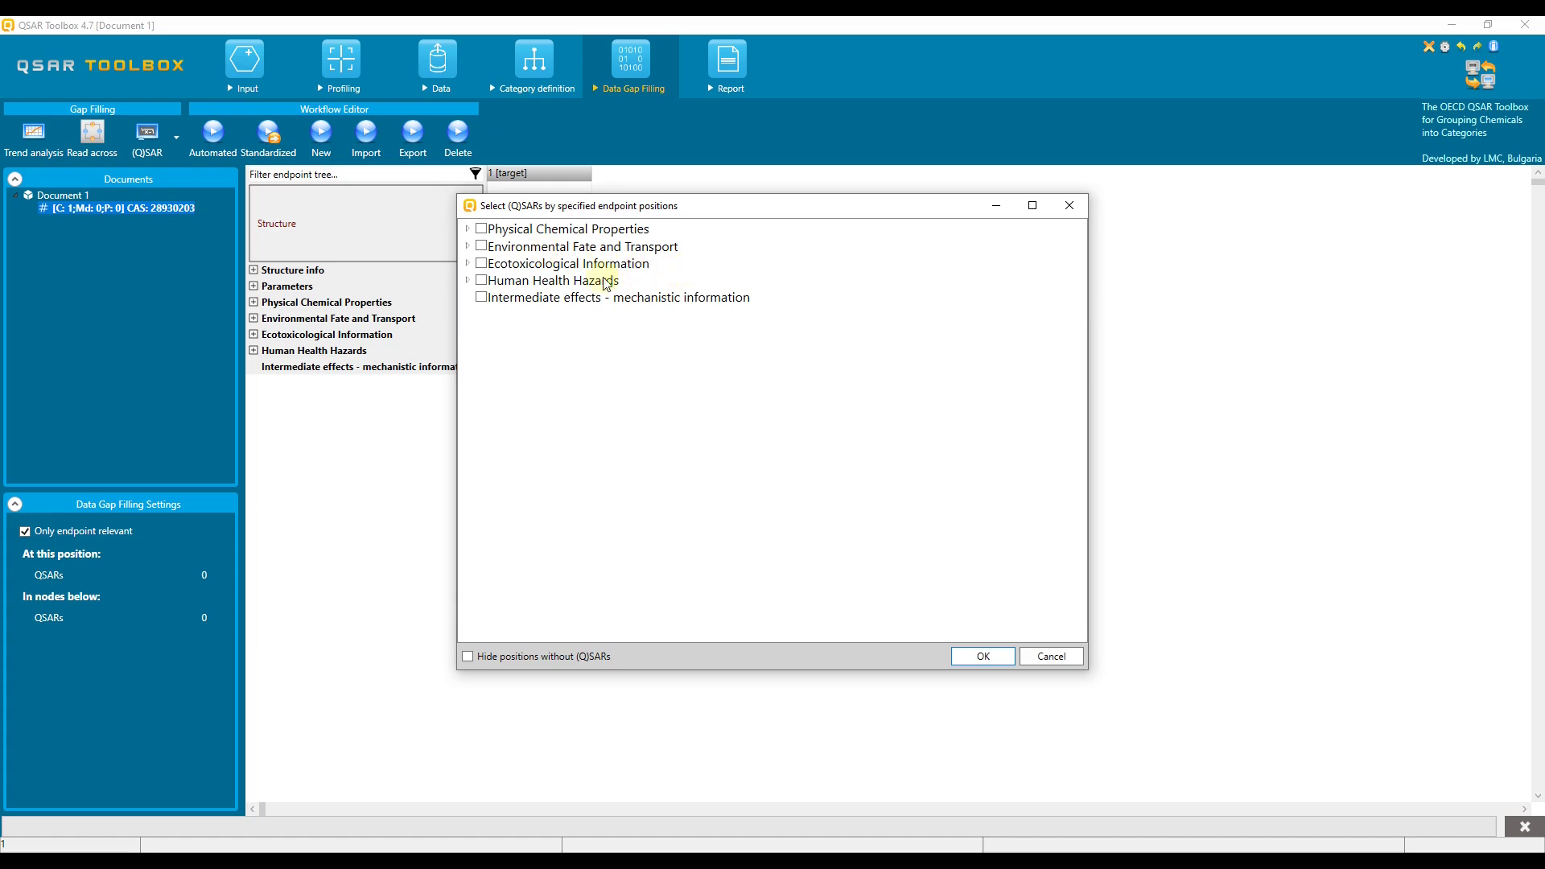
{"action": "left_click", "coordinate": [468, 230]}
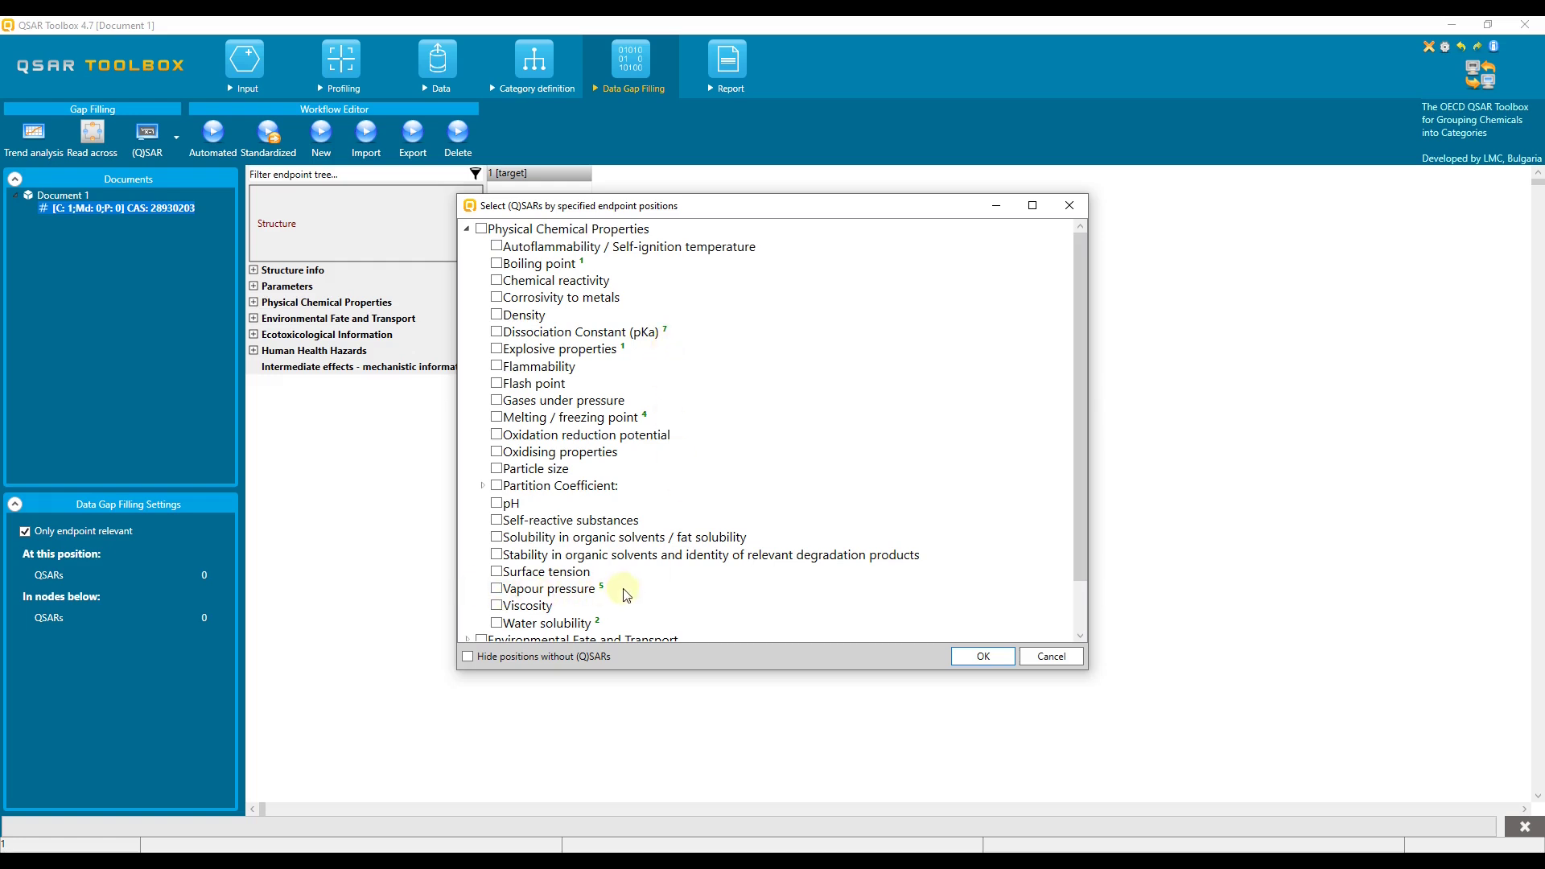
{"action": "left_click", "coordinate": [466, 658]}
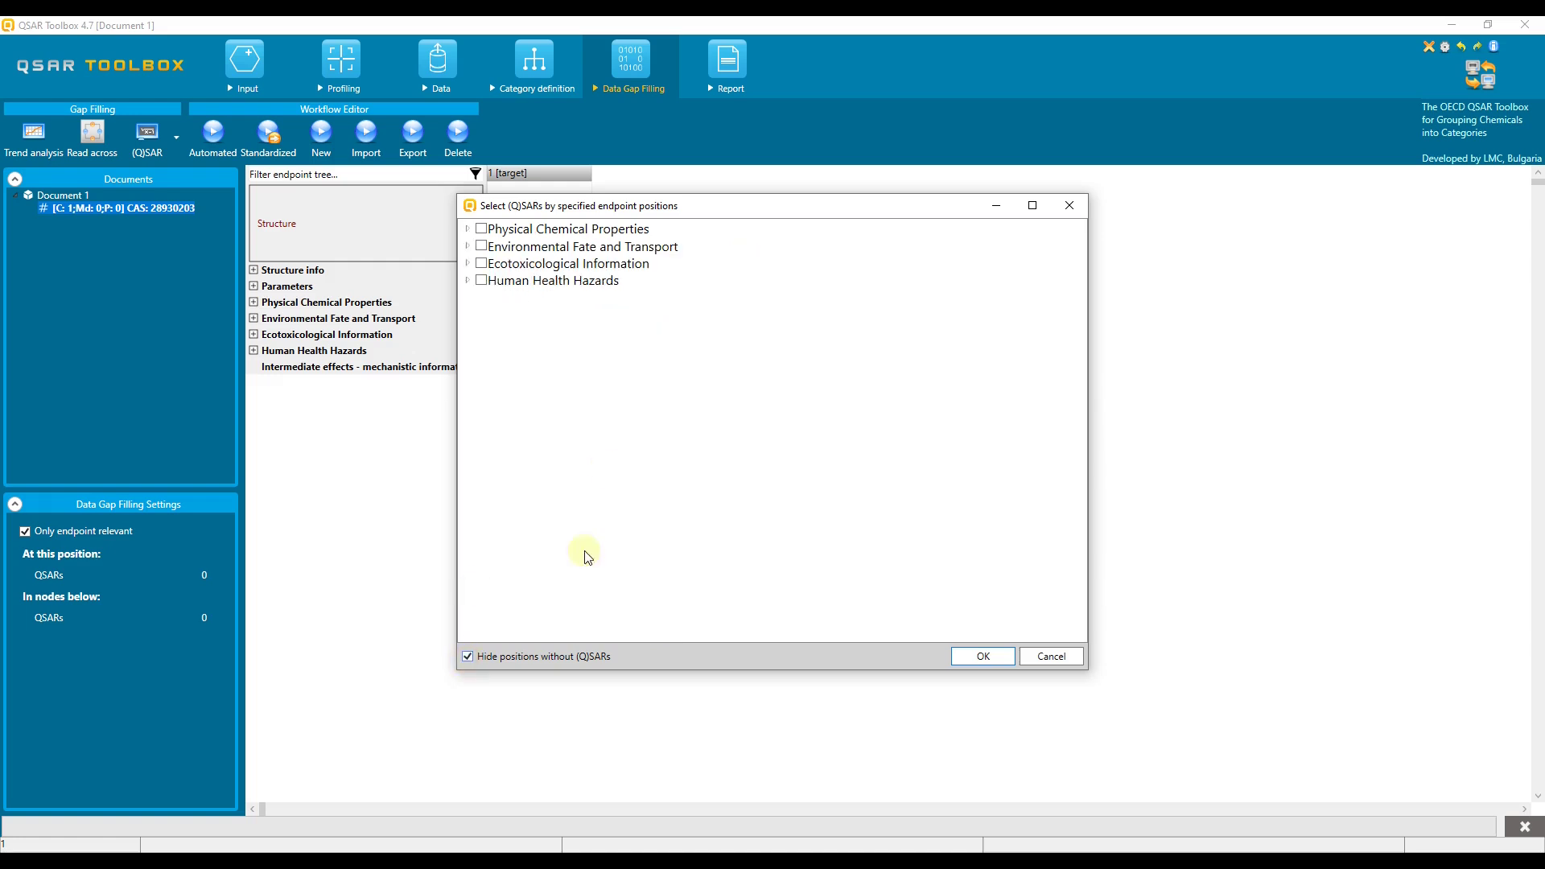
{"action": "left_click", "coordinate": [468, 230]}
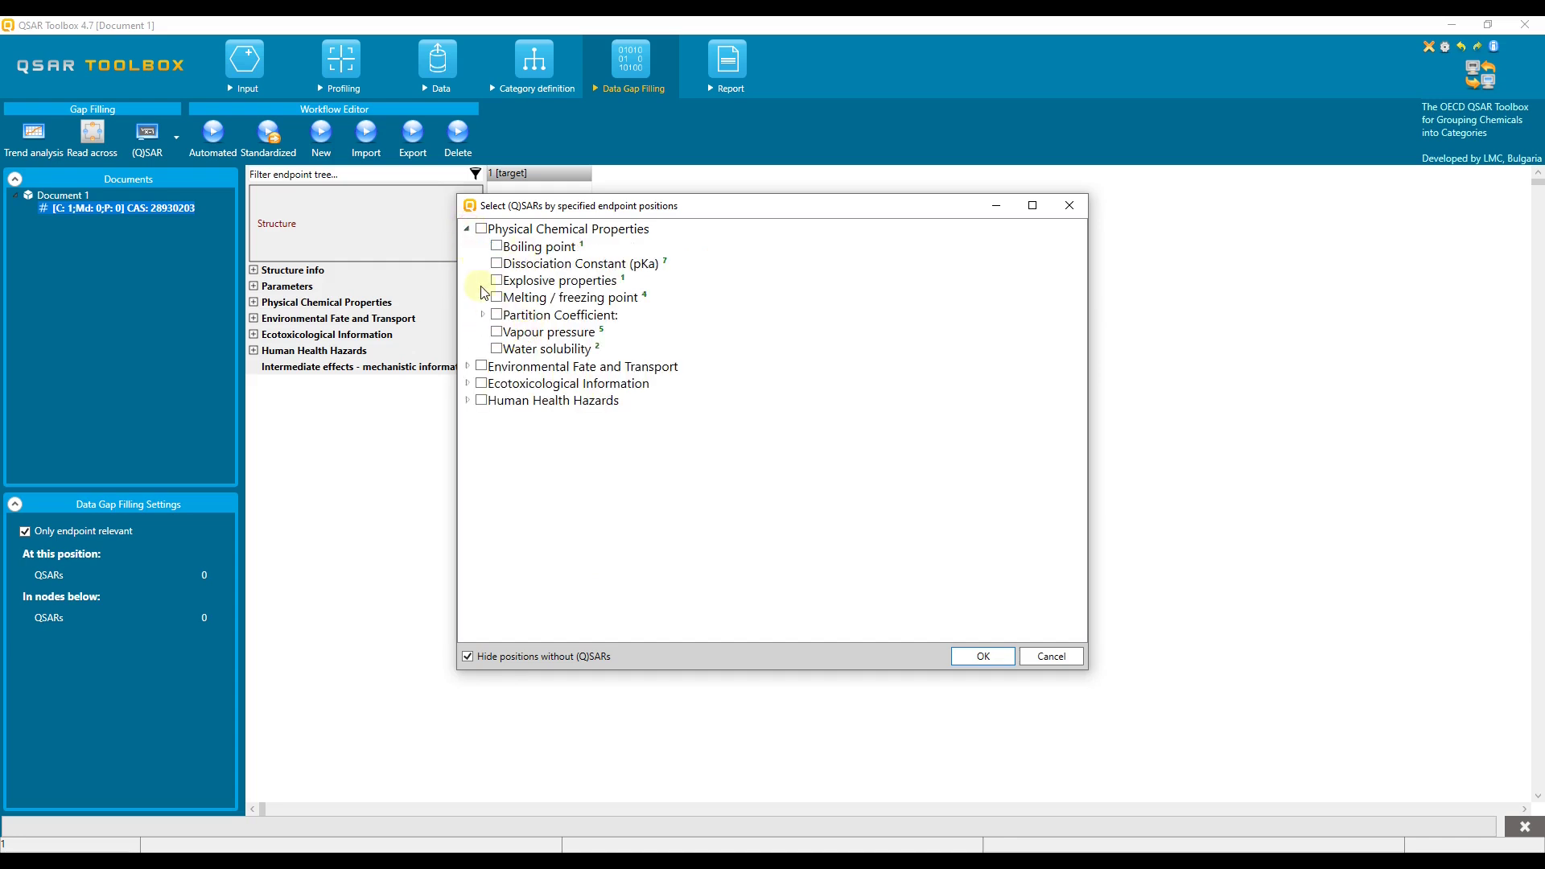
{"action": "left_click", "coordinate": [468, 231]}
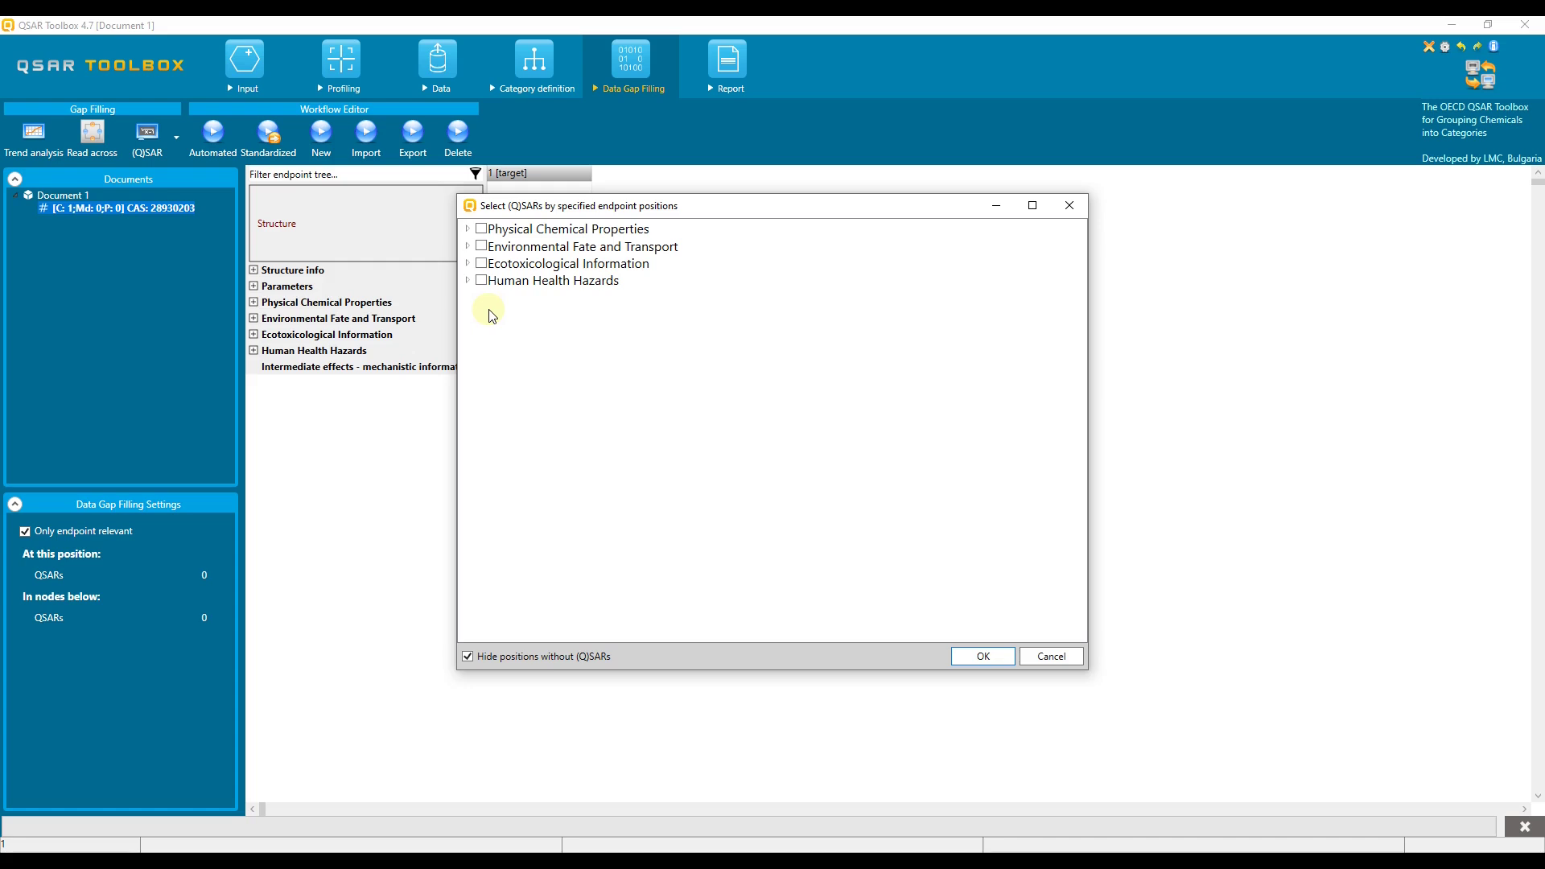
- Select Aquatic Toxicity under Ecotoxicological Information to list its 61 (Q)SAR models
{"action": "left_click", "coordinate": [466, 263]}
{"action": "left_click", "coordinate": [497, 281]}
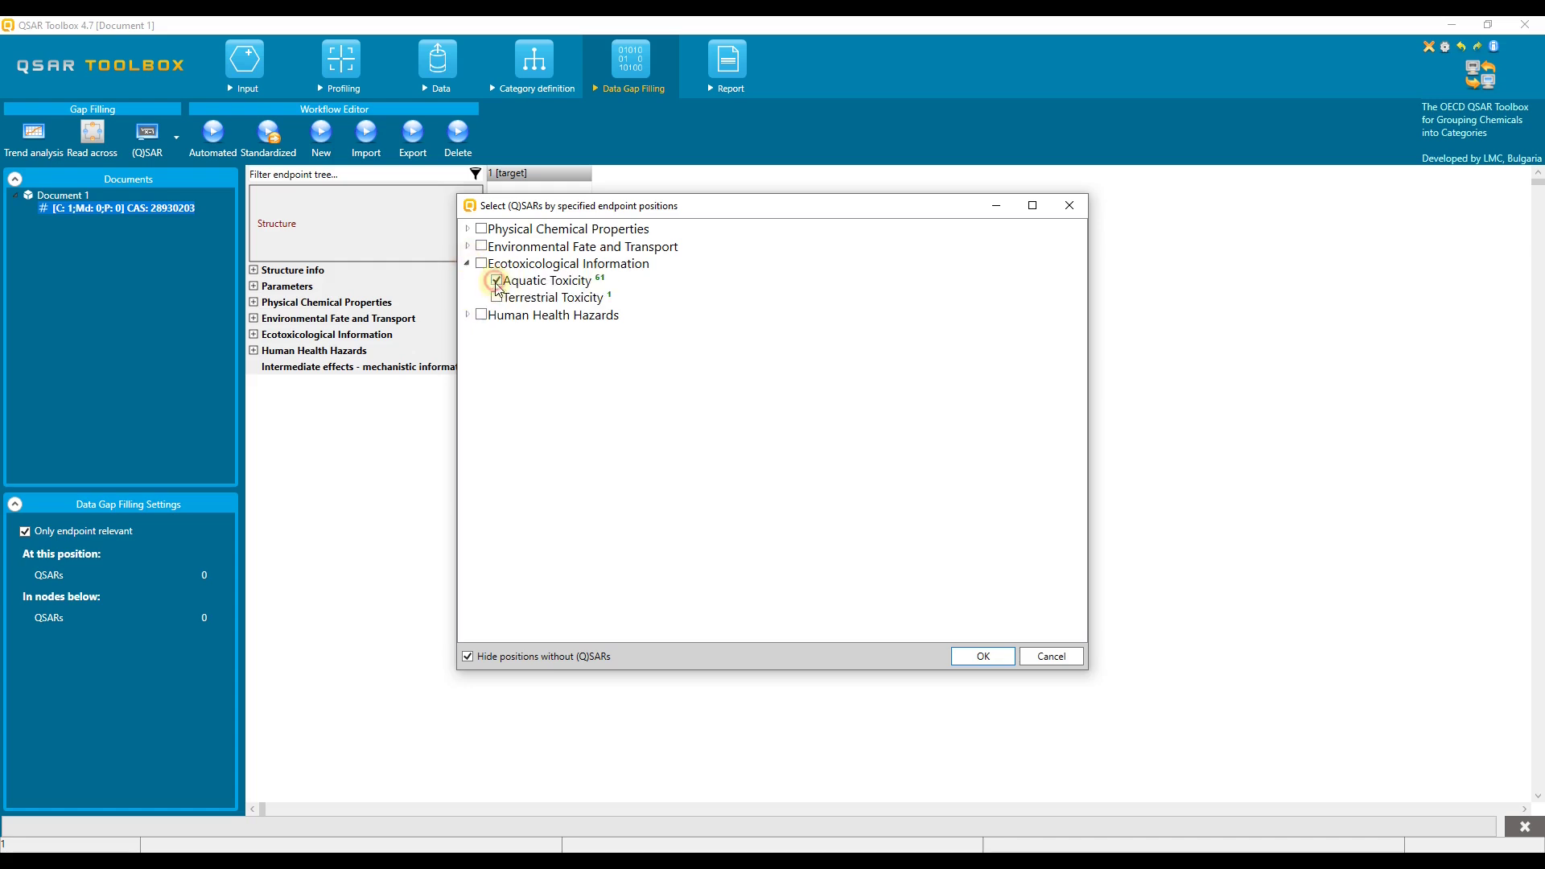
{"action": "left_click", "coordinate": [977, 655]}
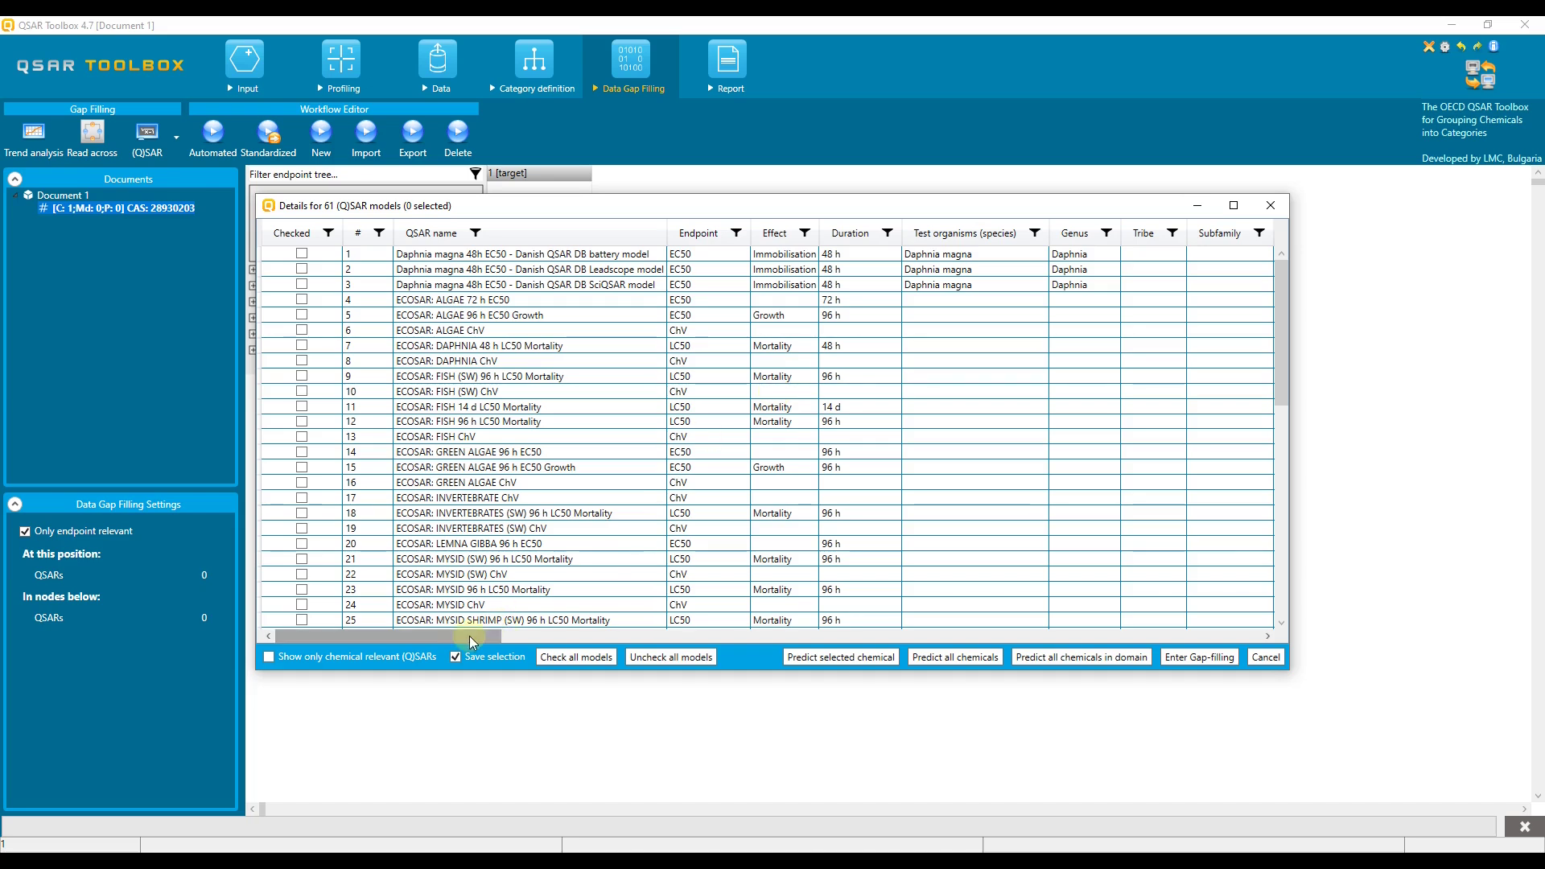
- Filter the Provider column to United States EPA only, leaving 24 models
{"action": "left_click_drag", "start_coordinate": [481, 641], "coordinate": [1171, 641]}
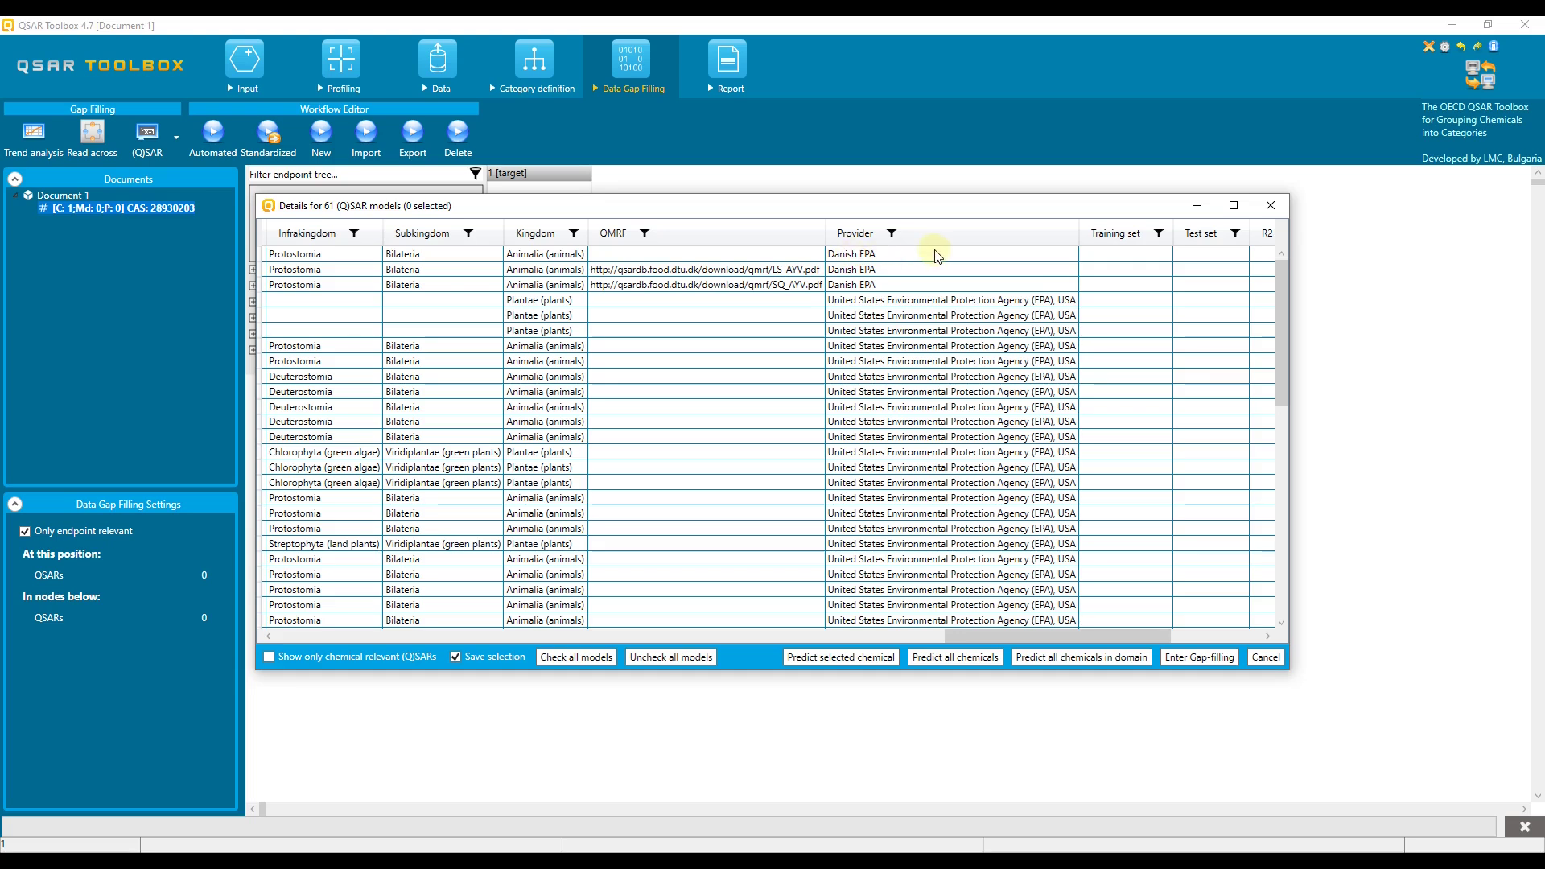
{"action": "left_click", "coordinate": [891, 234]}
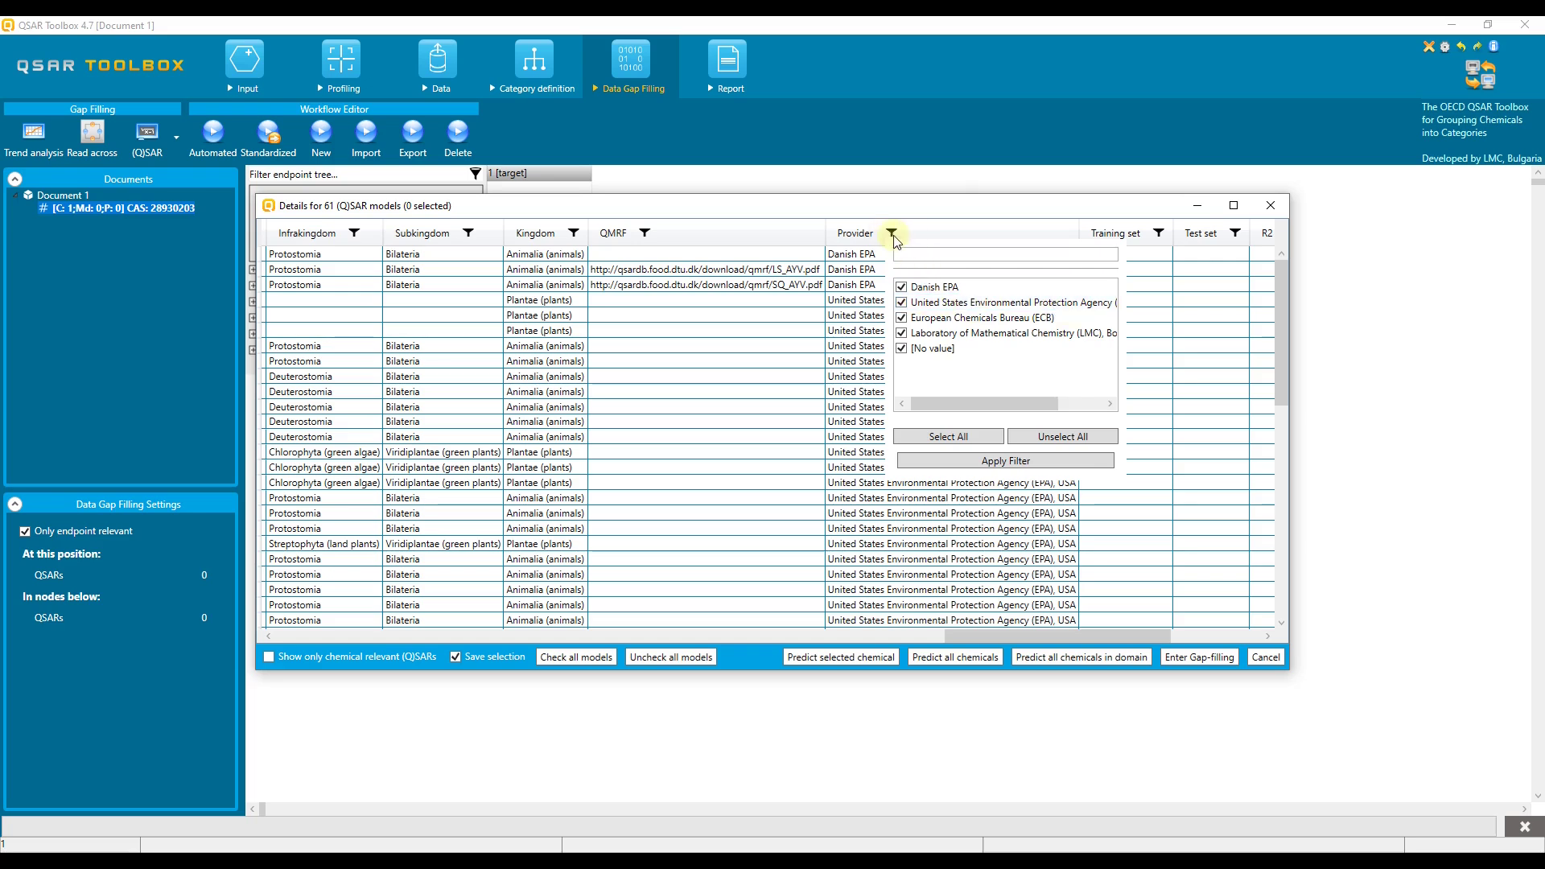
{"action": "left_click", "coordinate": [1038, 443]}
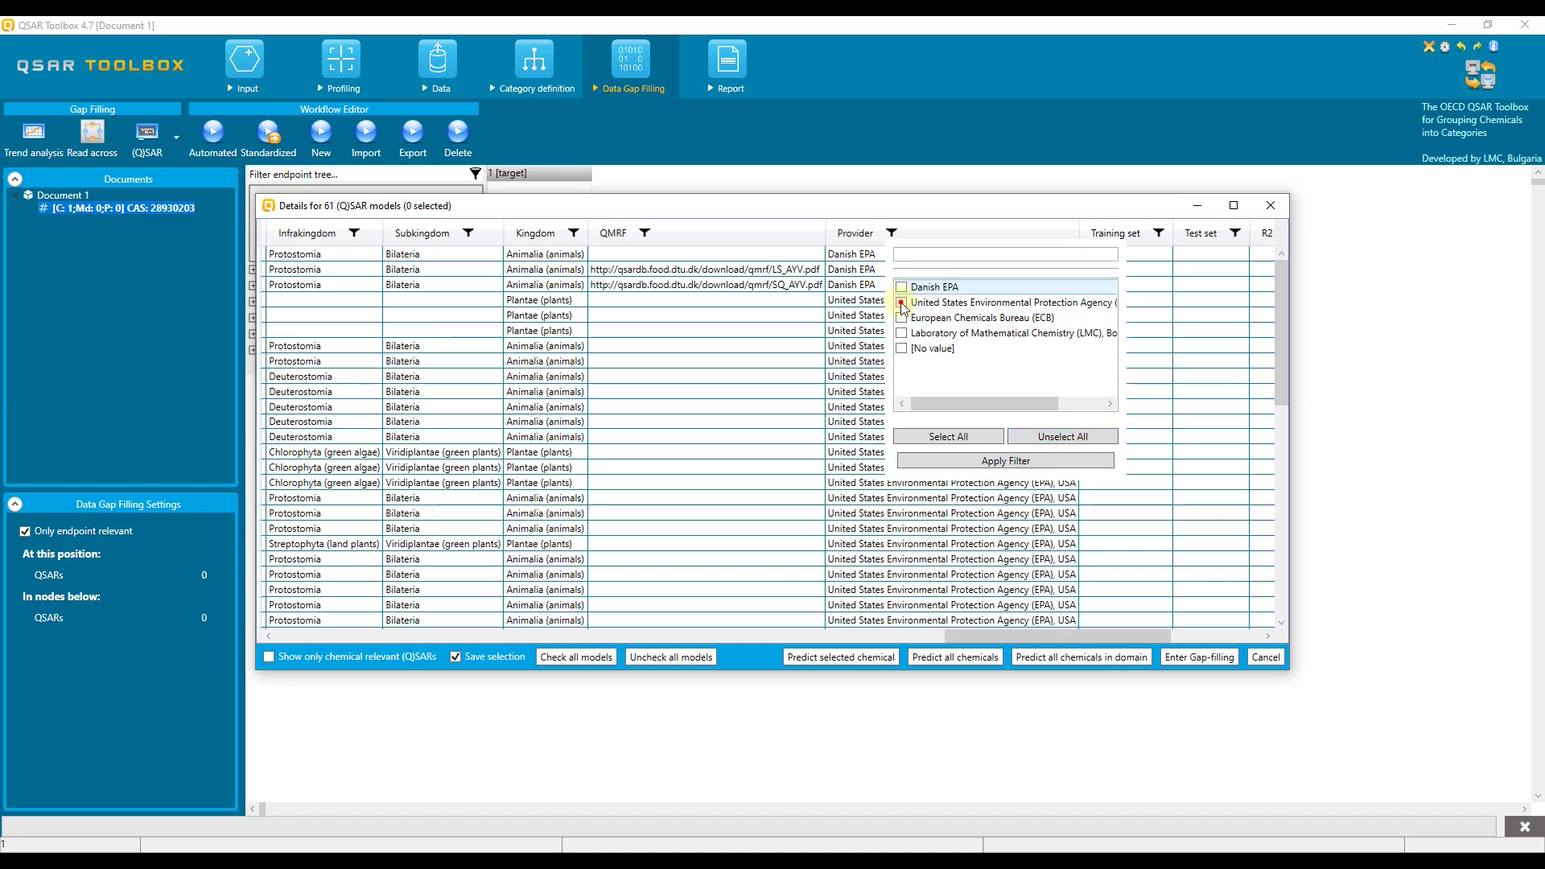
{"action": "left_click", "coordinate": [901, 302]}
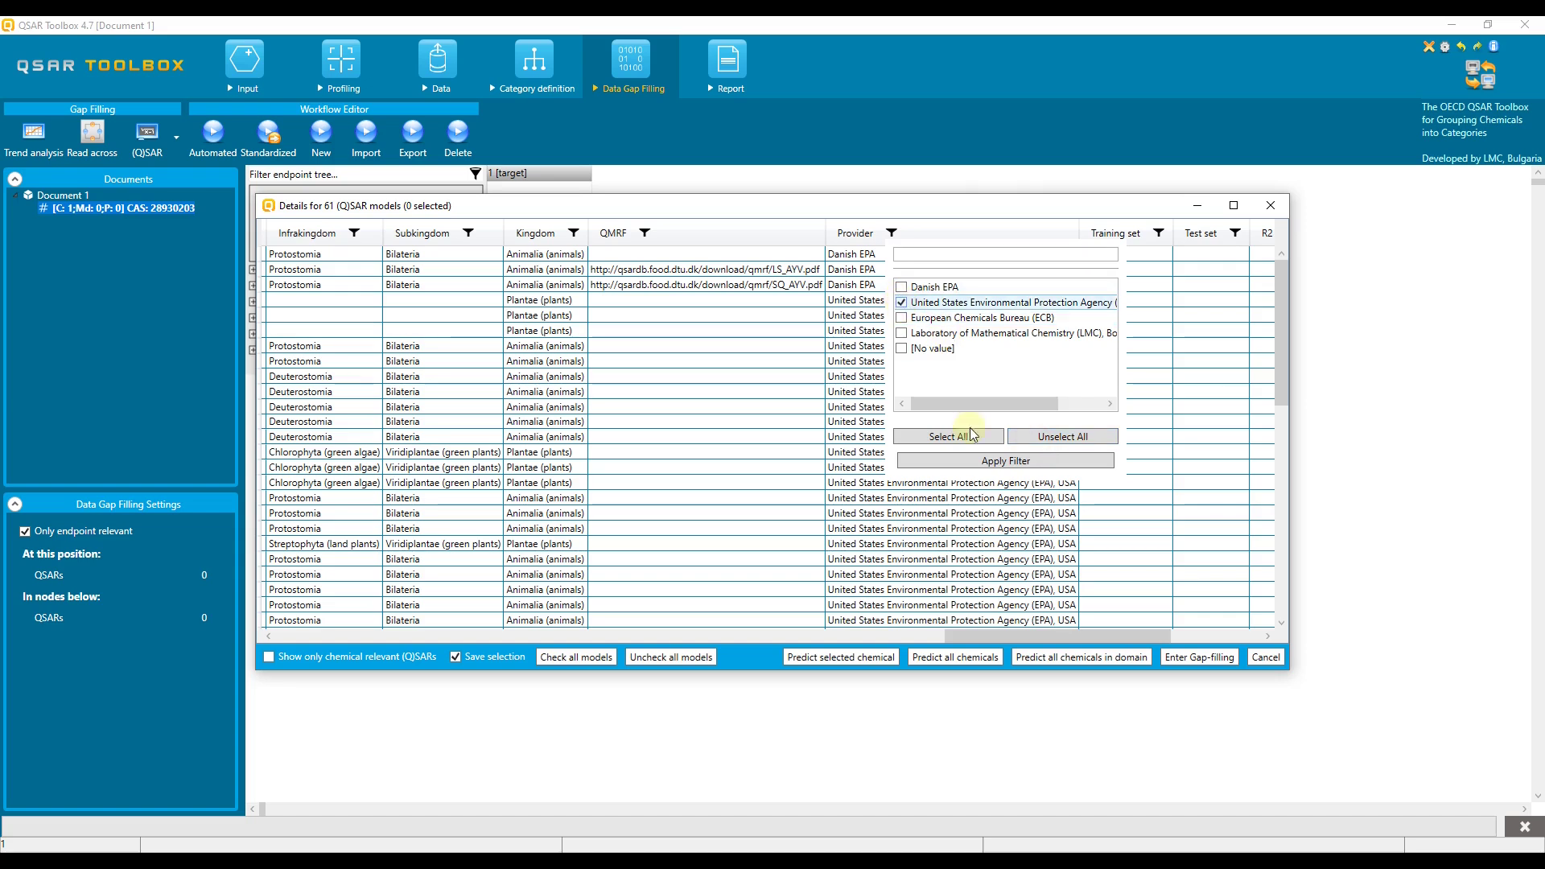
{"action": "left_click", "coordinate": [1012, 465]}
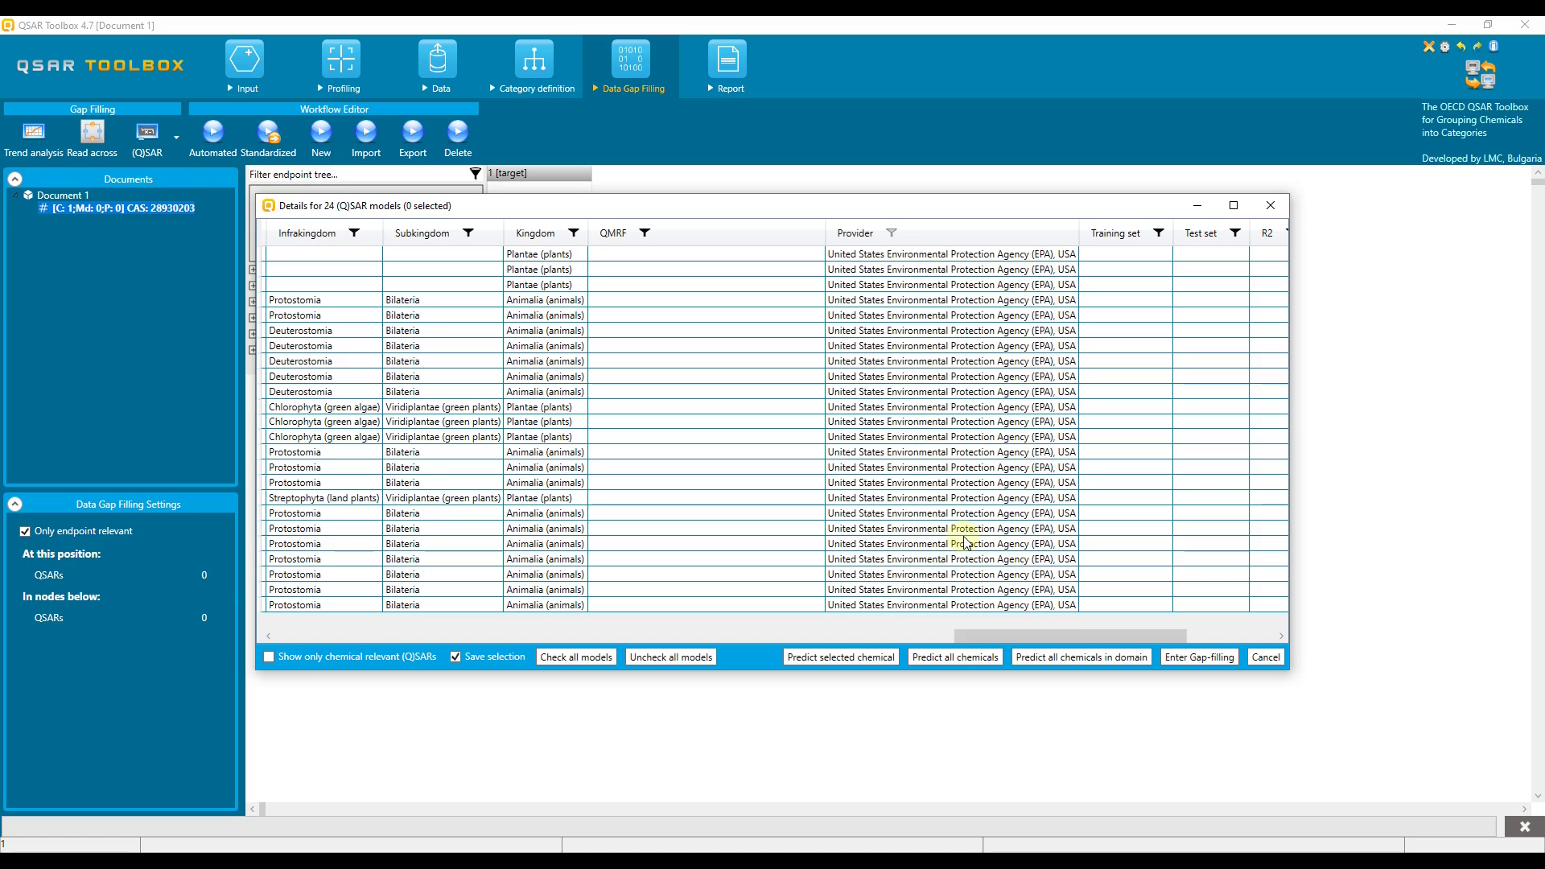
{"action": "left_click_drag", "start_coordinate": [989, 637], "coordinate": [273, 636]}
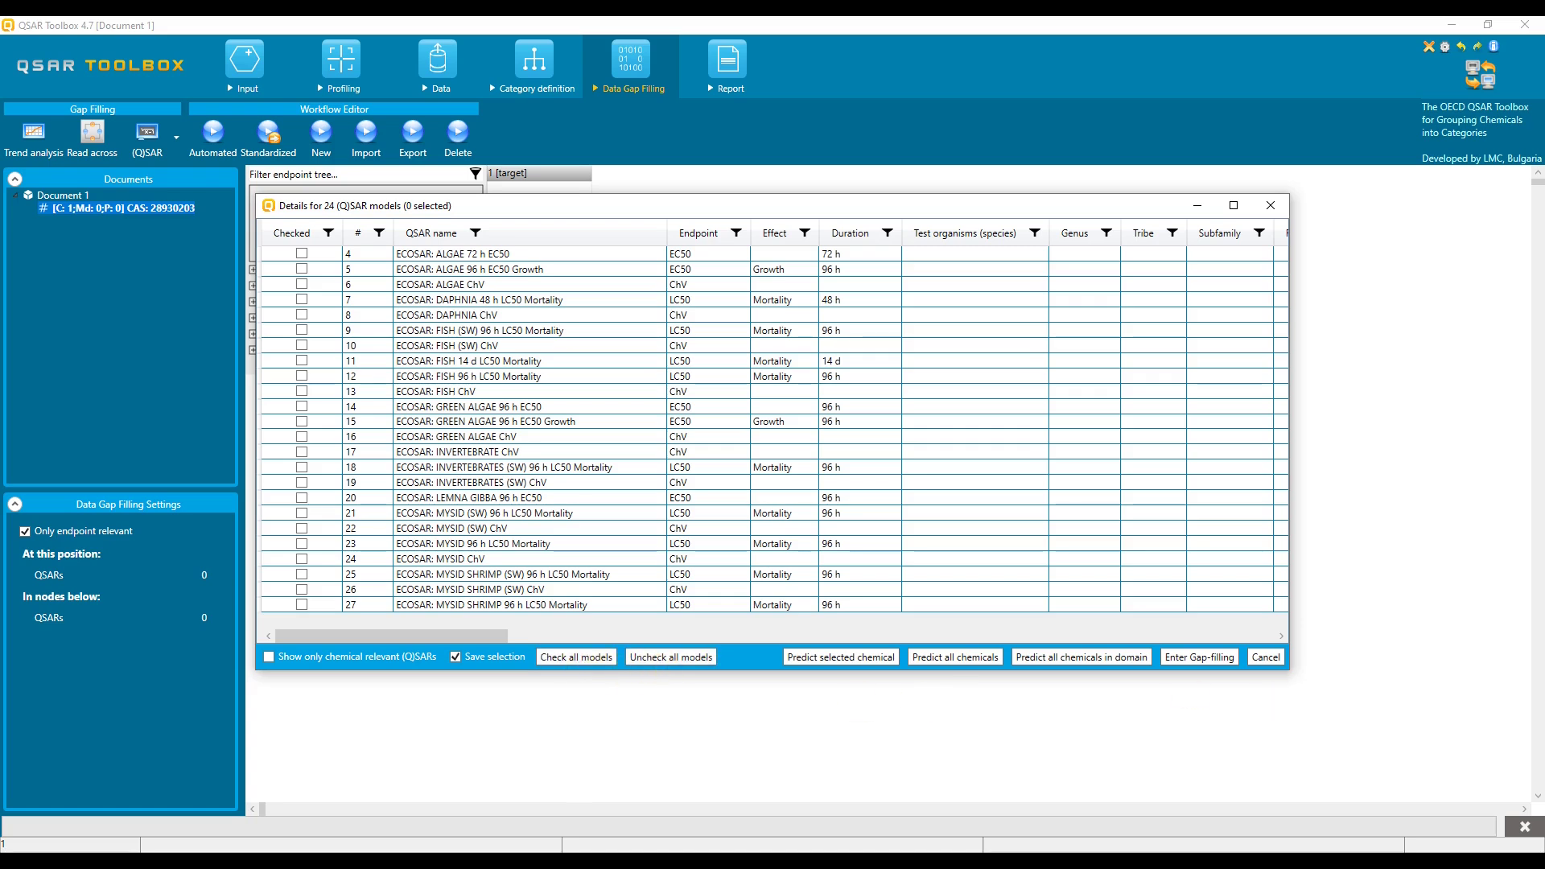
{"action": "left_click", "coordinate": [464, 312]}
{"action": "left_click", "coordinate": [465, 300]}
{"action": "right_click", "coordinate": [470, 296]}
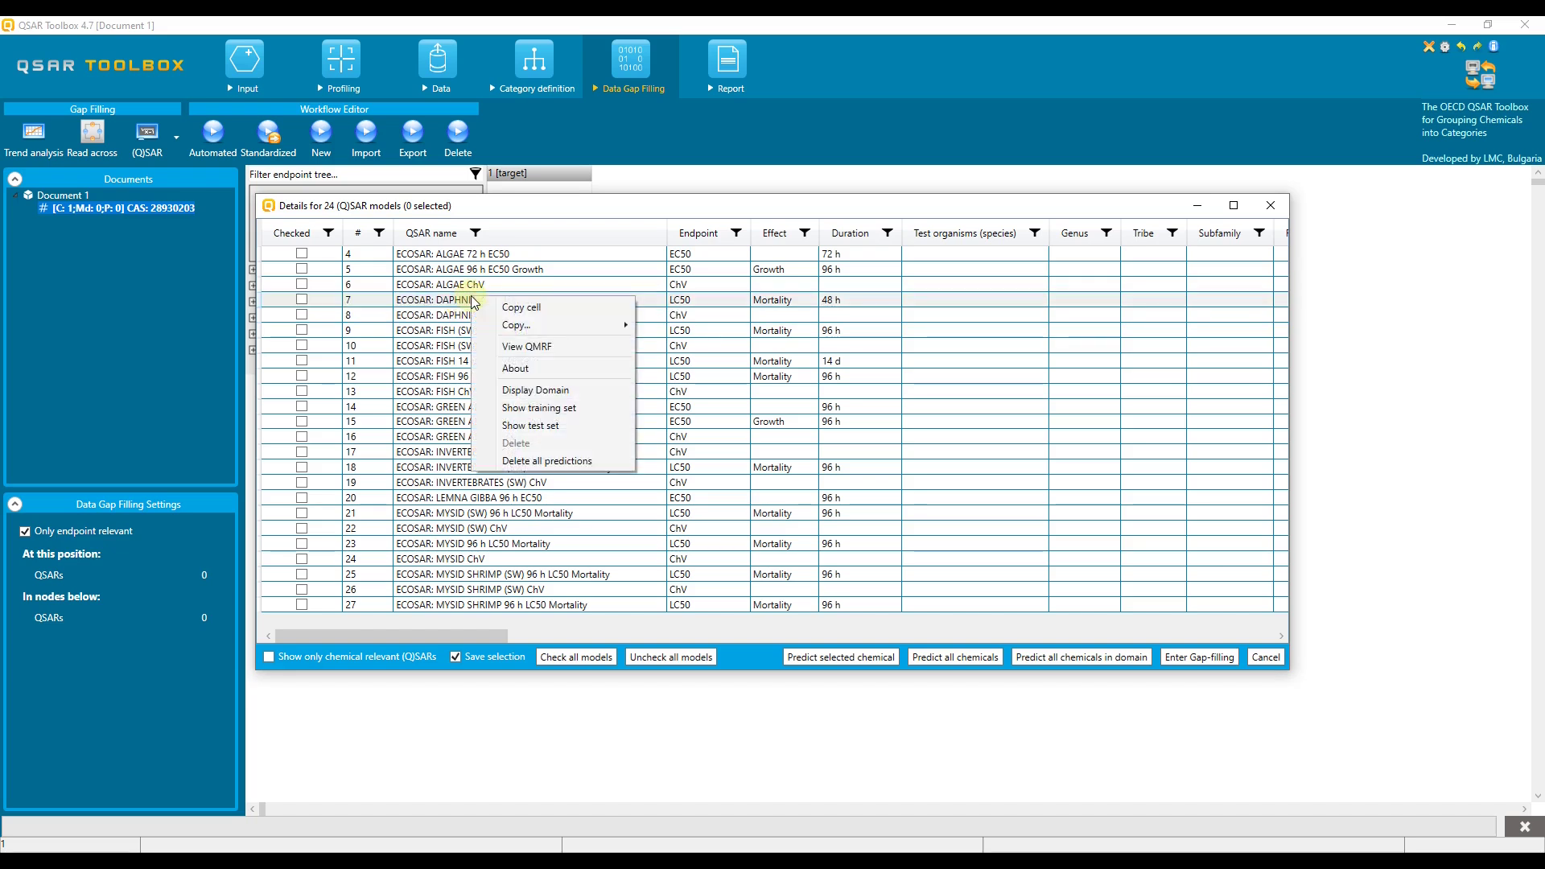
{"action": "left_click", "coordinate": [516, 369]}
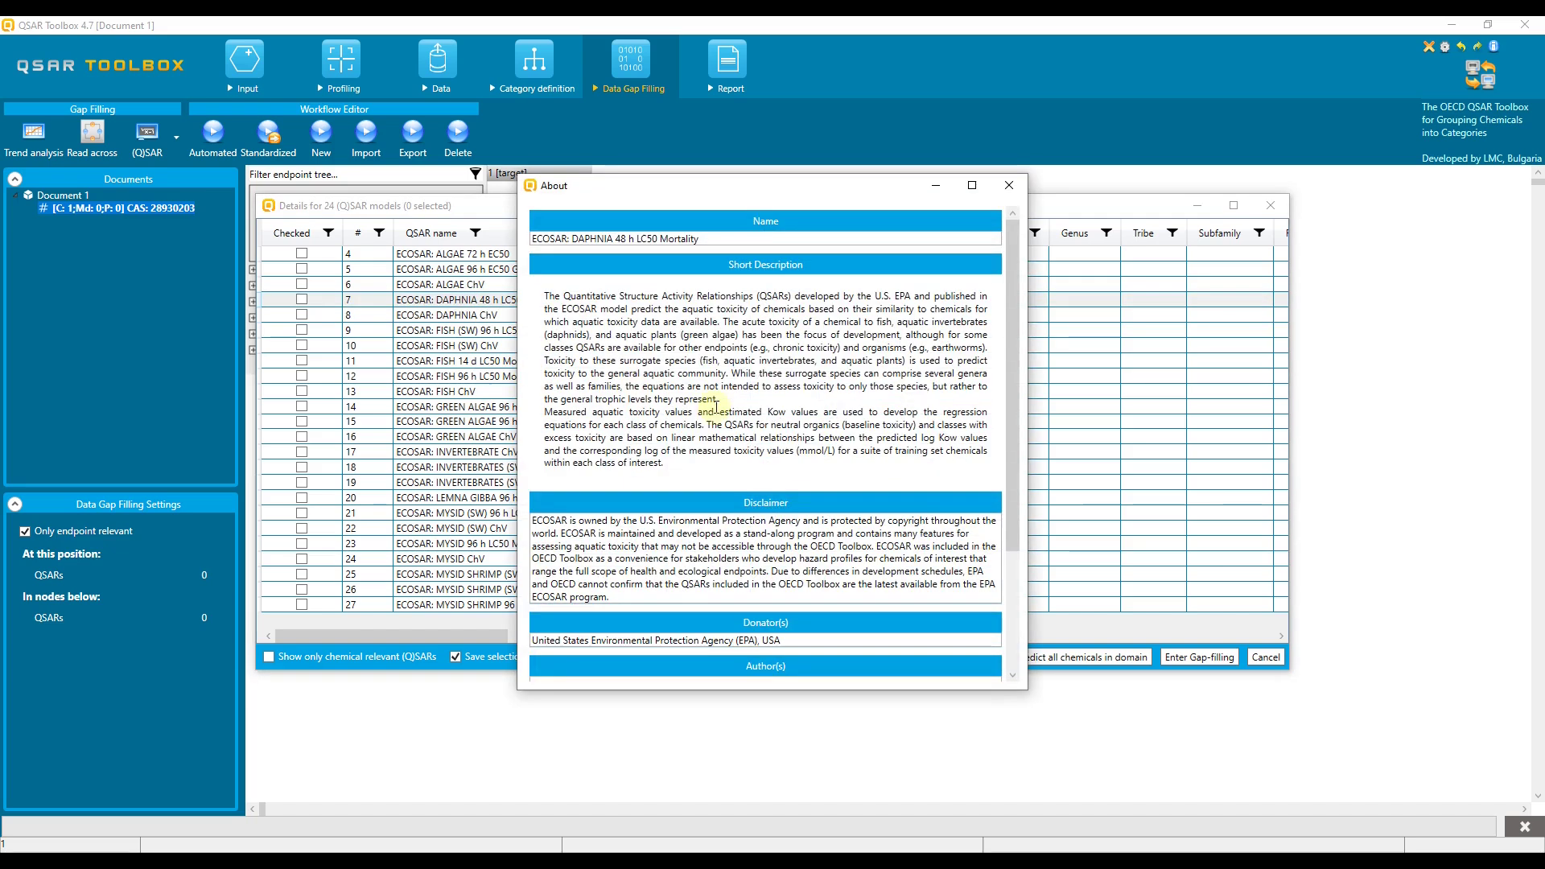
{"action": "scroll", "coordinate": [966, 308], "scroll_direction": "down", "scroll_amount": 5}
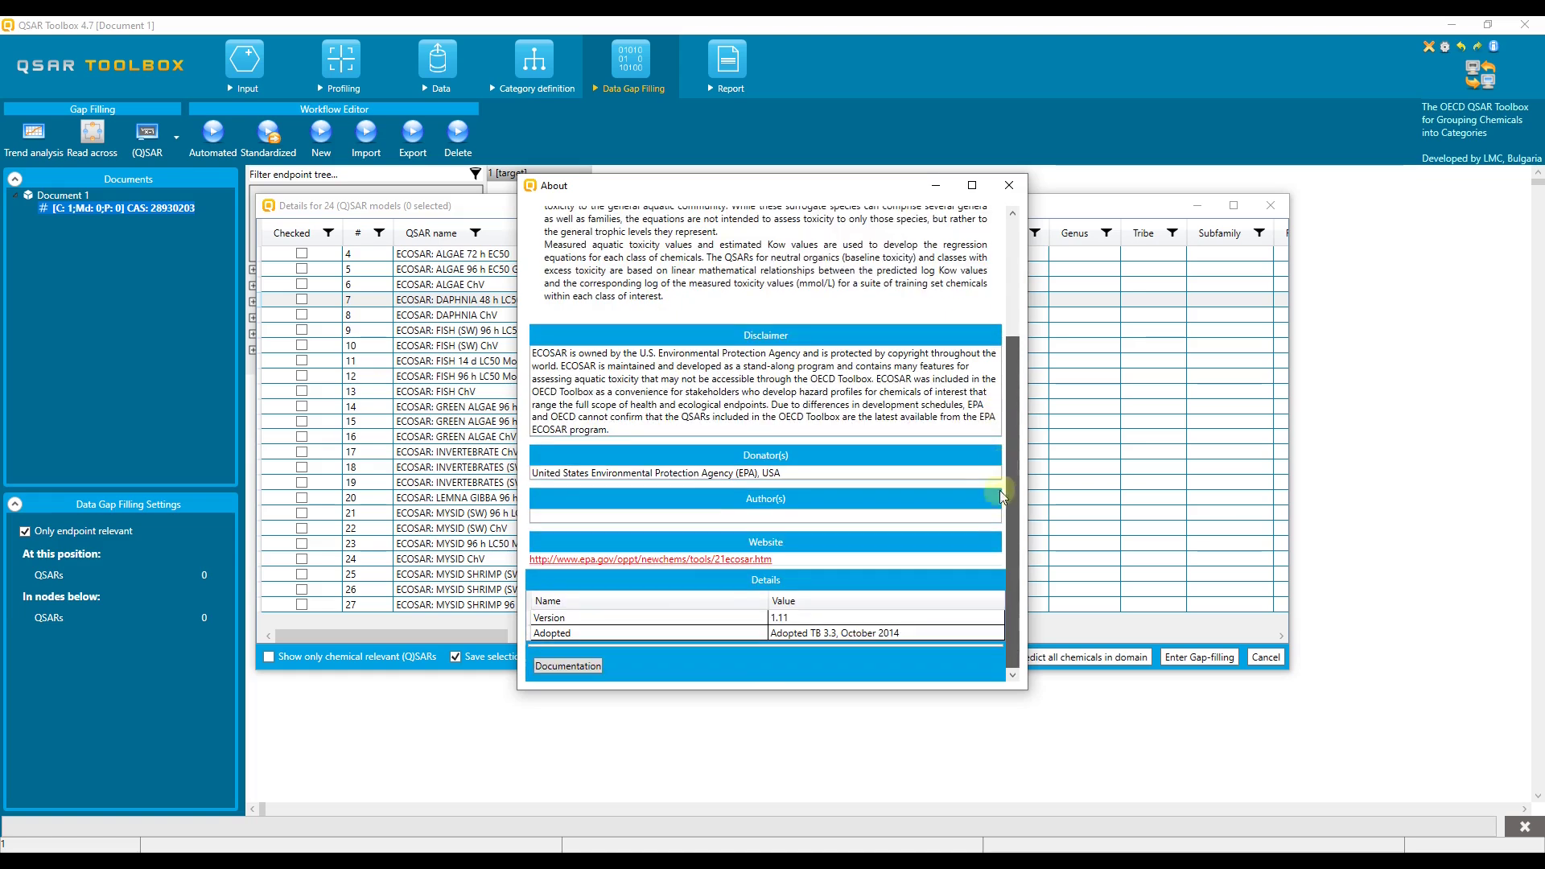
{"action": "left_click", "coordinate": [1008, 185]}
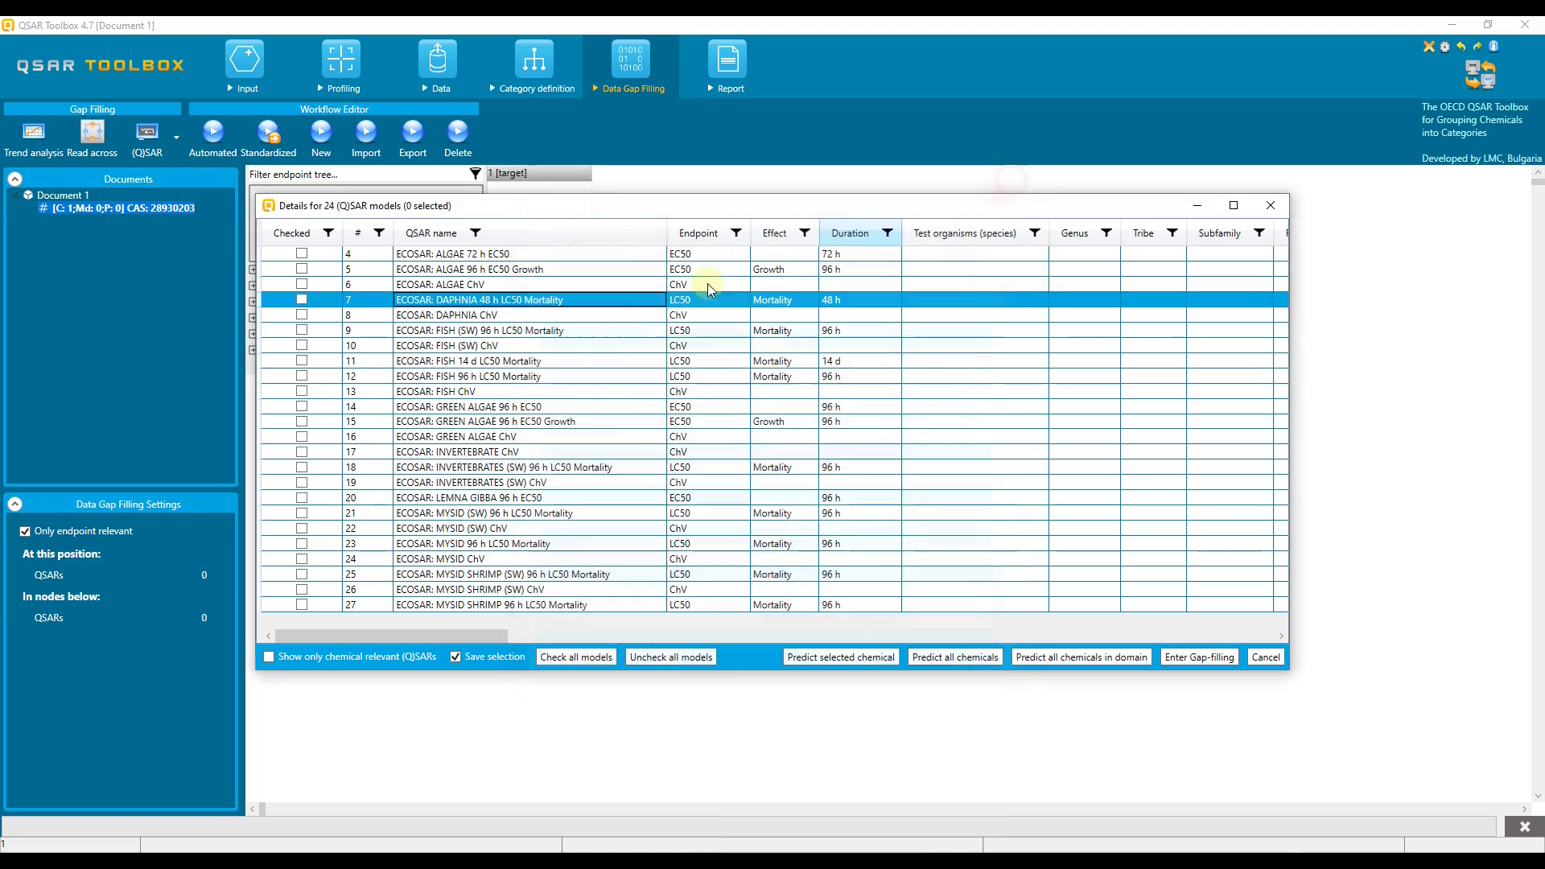
{"action": "right_click", "coordinate": [540, 304]}
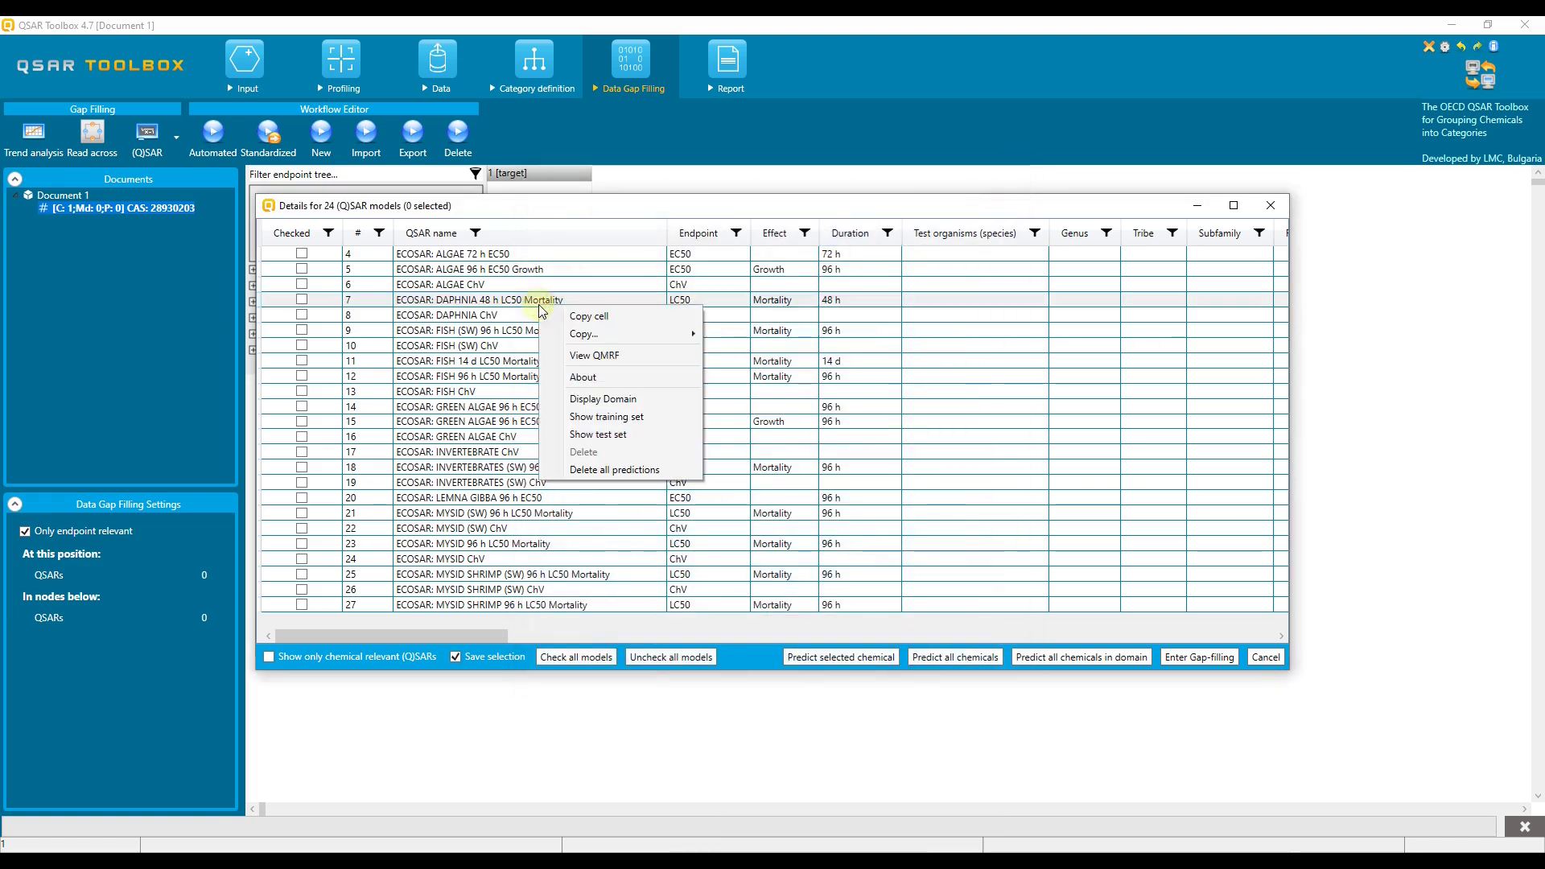
{"action": "left_click", "coordinate": [608, 434]}
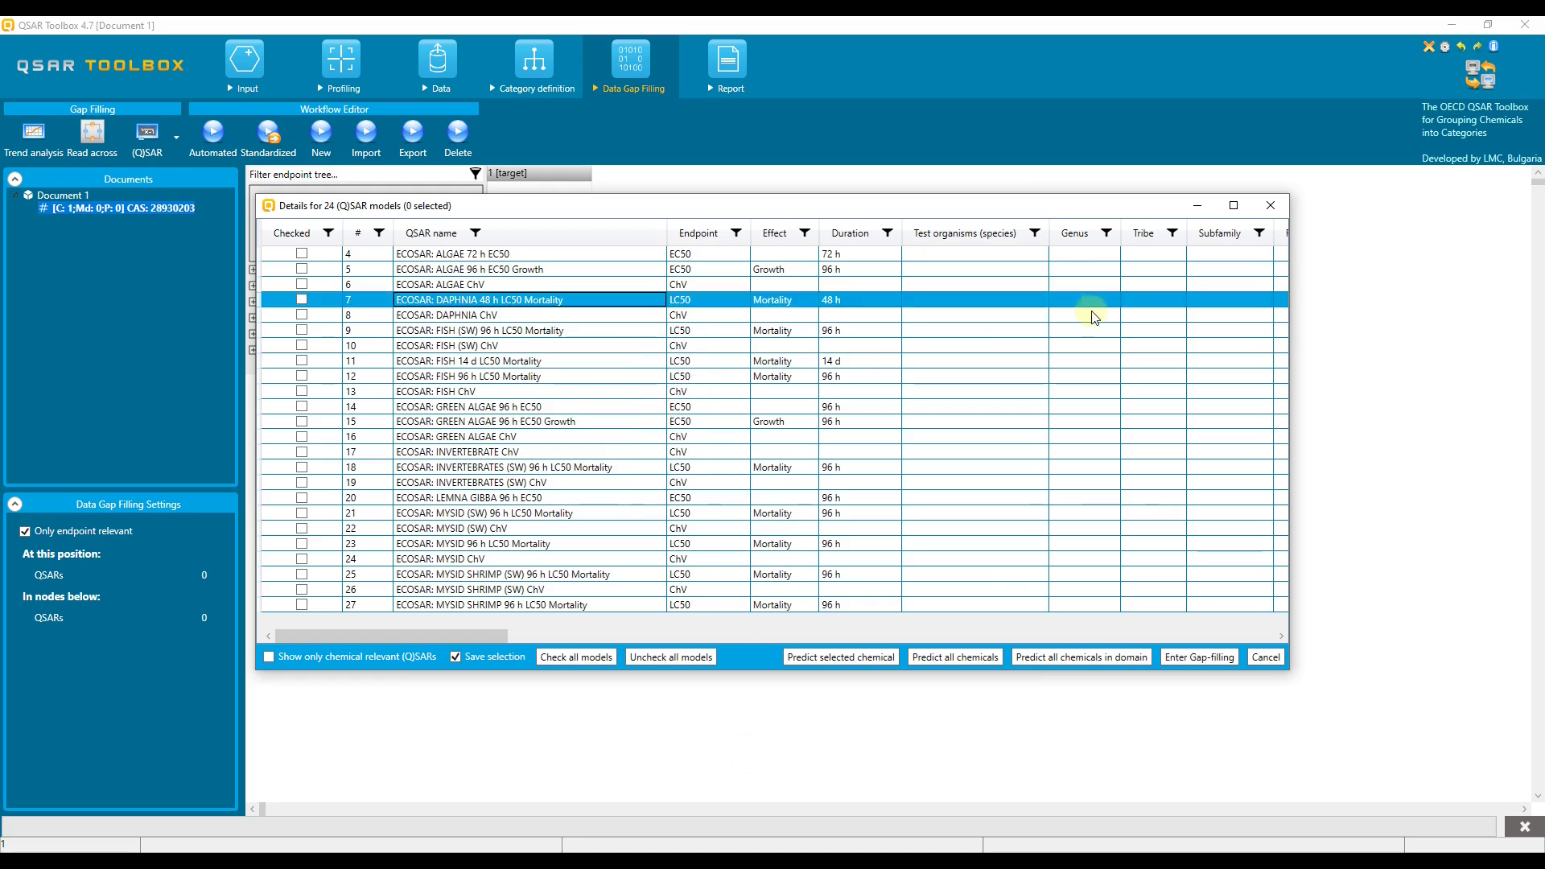
- Close the ECOSAR list and show the 11 Human Health Hazards Sensitisation models
{"action": "left_click", "coordinate": [1269, 205]}
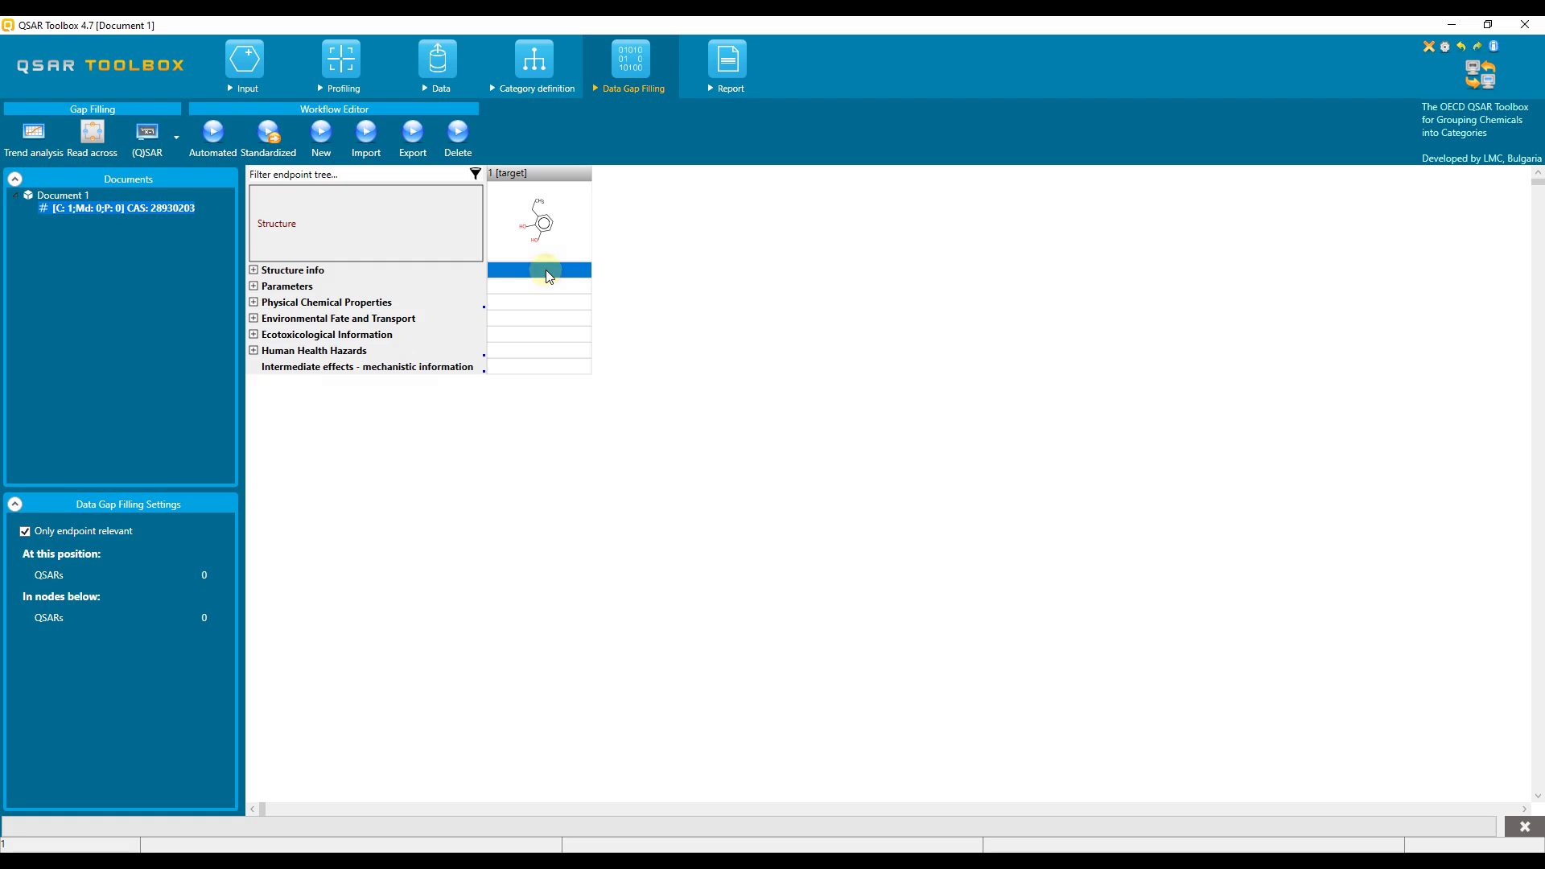
{"action": "left_click", "coordinate": [148, 136]}
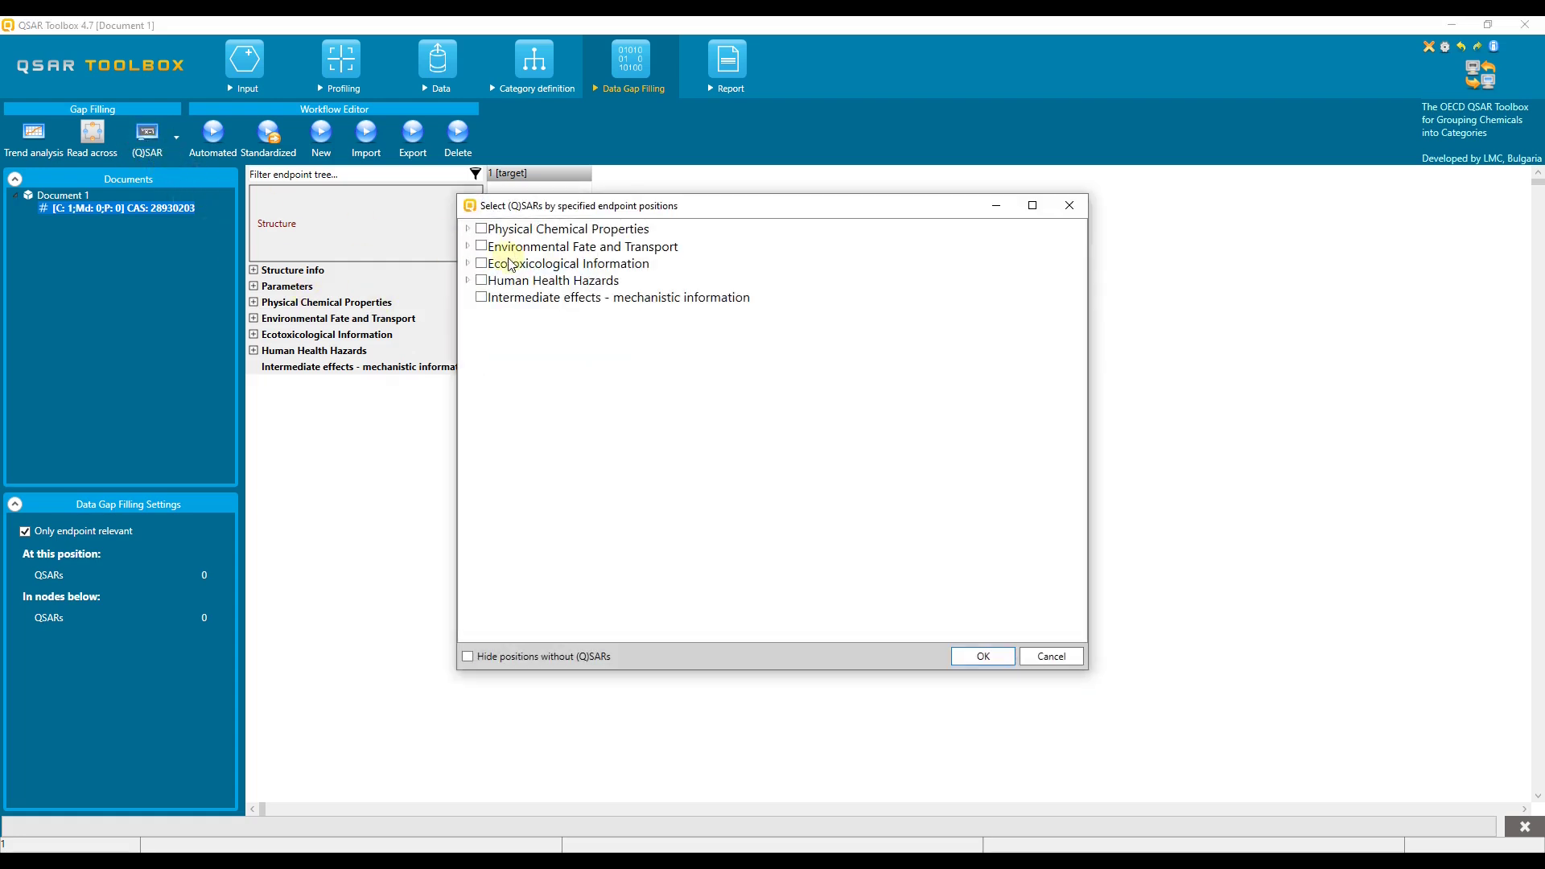
{"action": "left_click", "coordinate": [468, 280]}
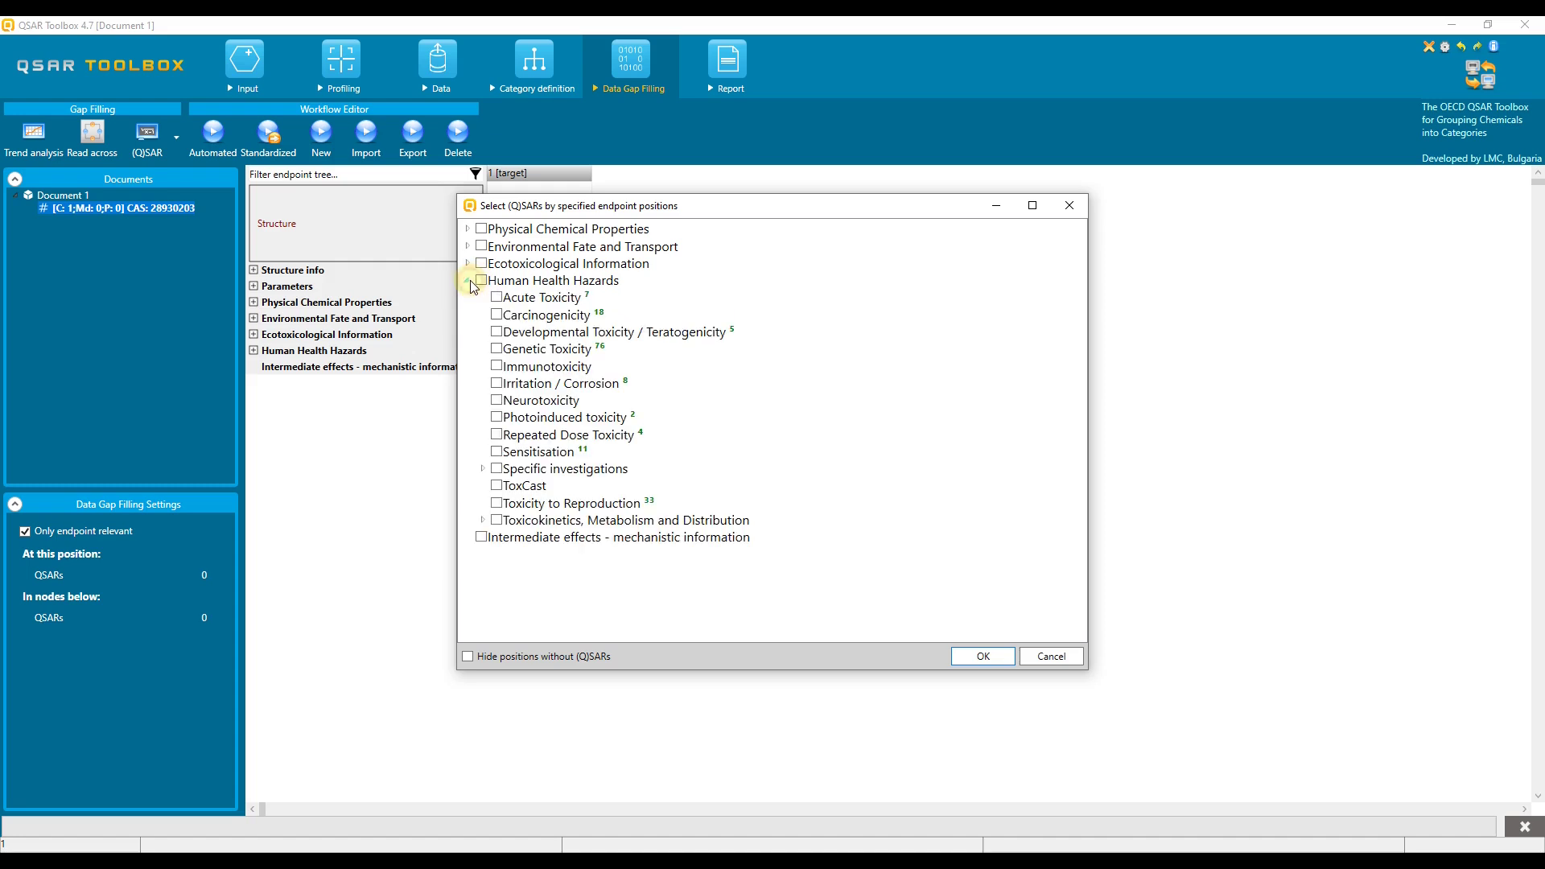
{"action": "left_click", "coordinate": [496, 453]}
{"action": "left_click", "coordinate": [982, 656]}
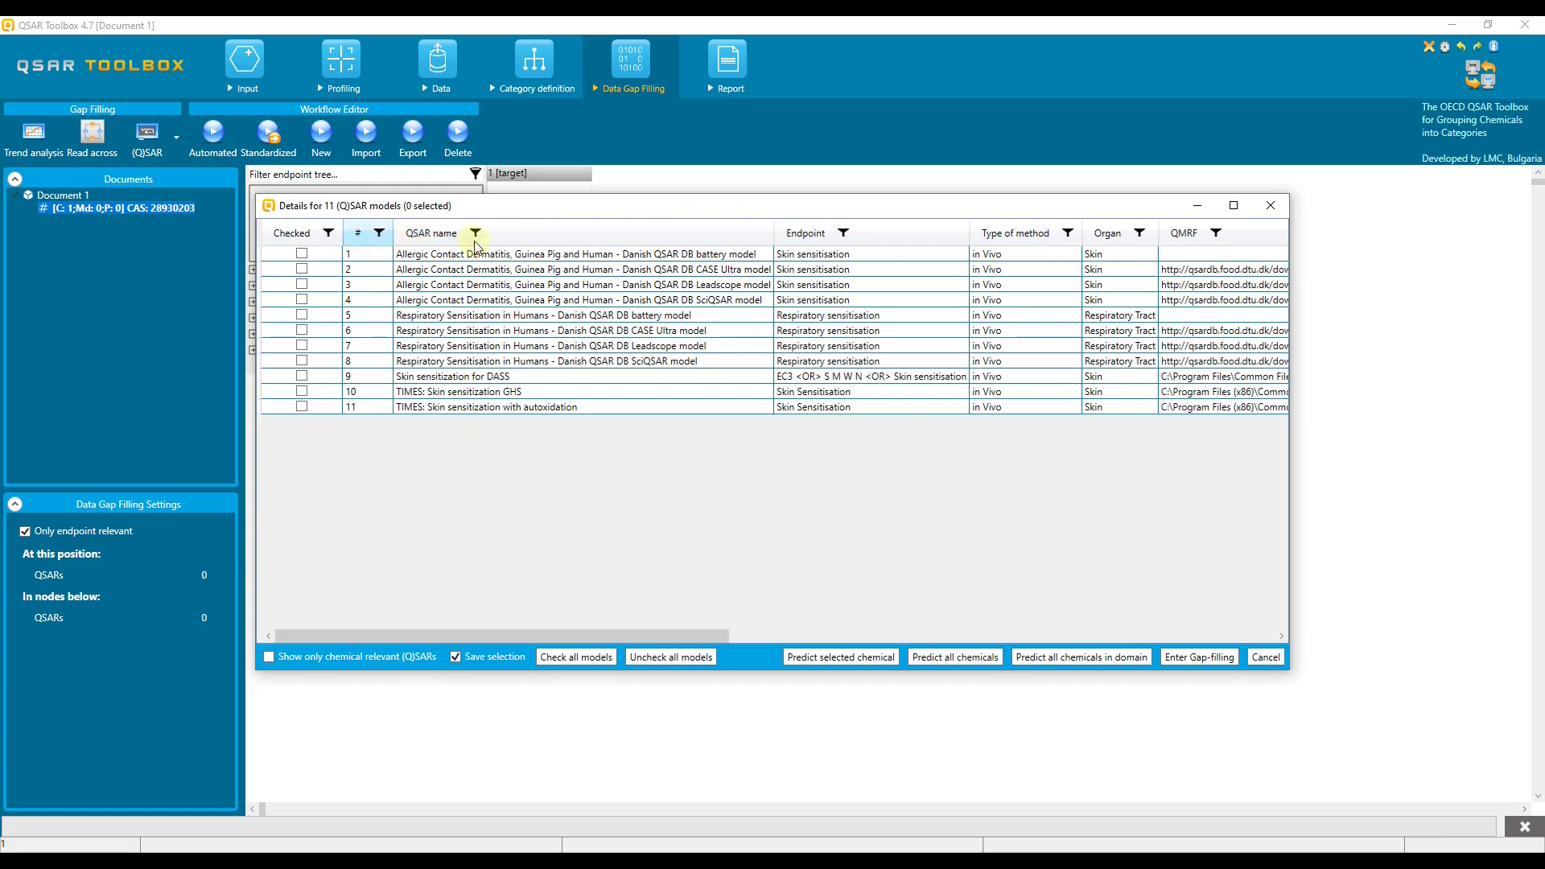
- Filter the Provider column to Danish EPA by excluding ECHA and blank providers
{"action": "left_click_drag", "start_coordinate": [465, 636], "coordinate": [943, 621]}
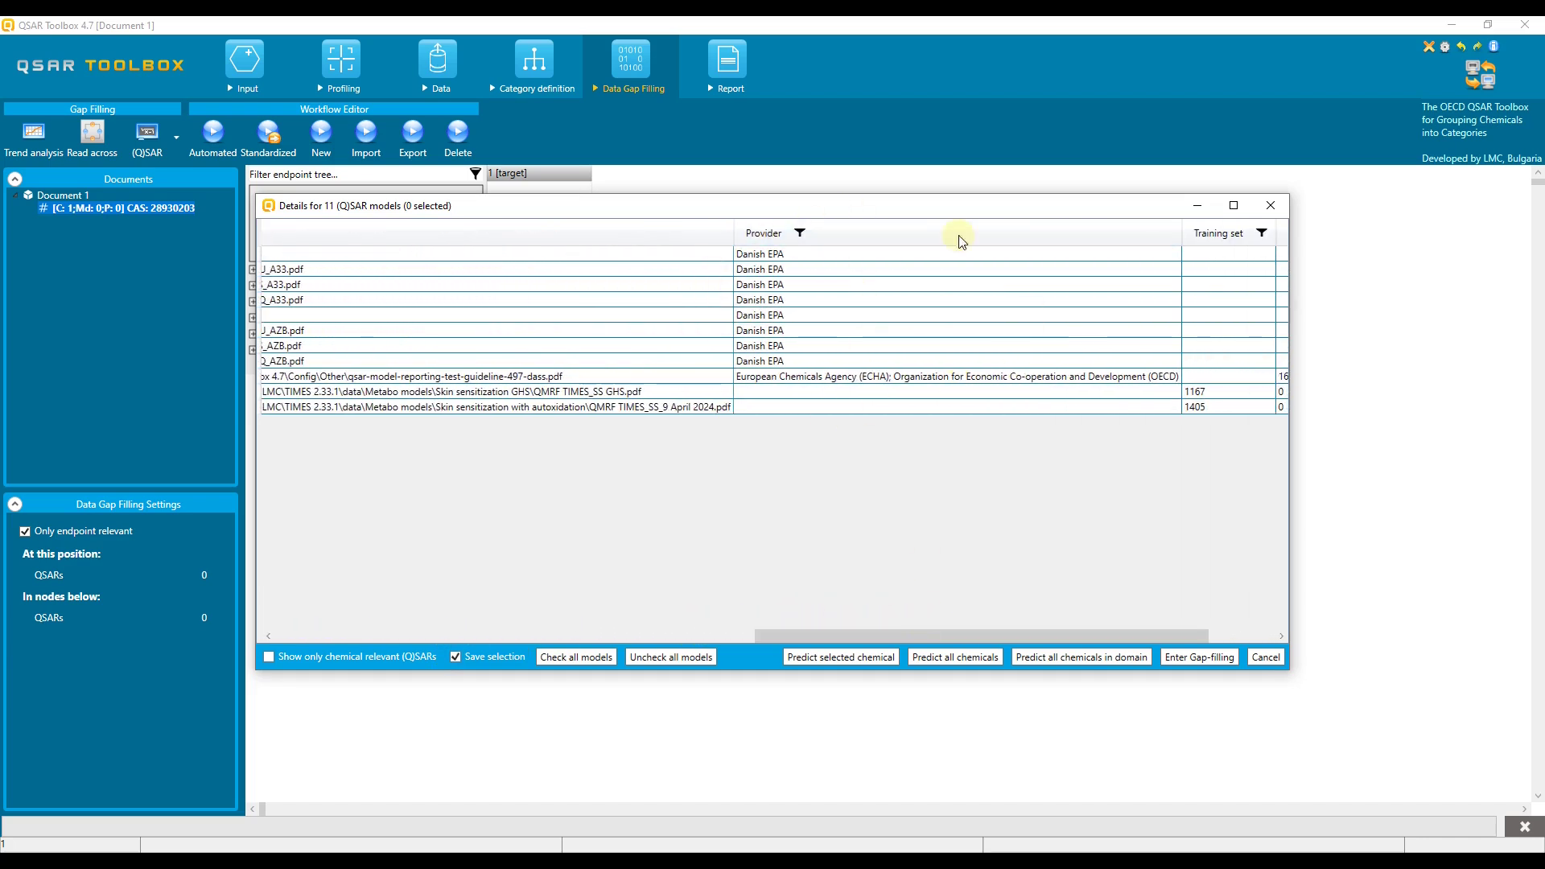
{"action": "left_click", "coordinate": [799, 233]}
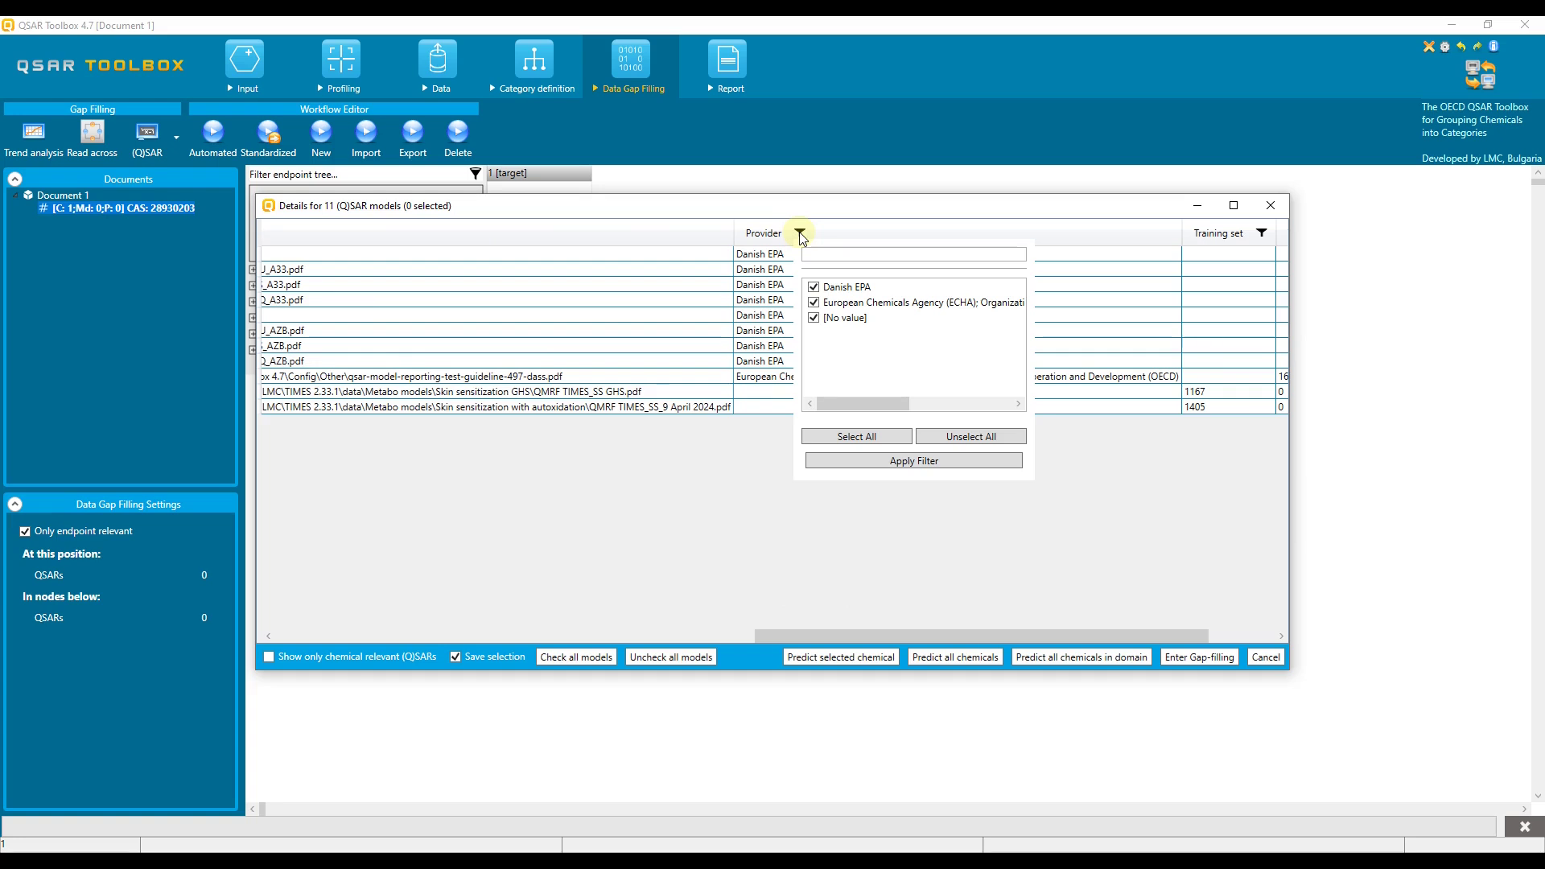
{"action": "left_click", "coordinate": [812, 303]}
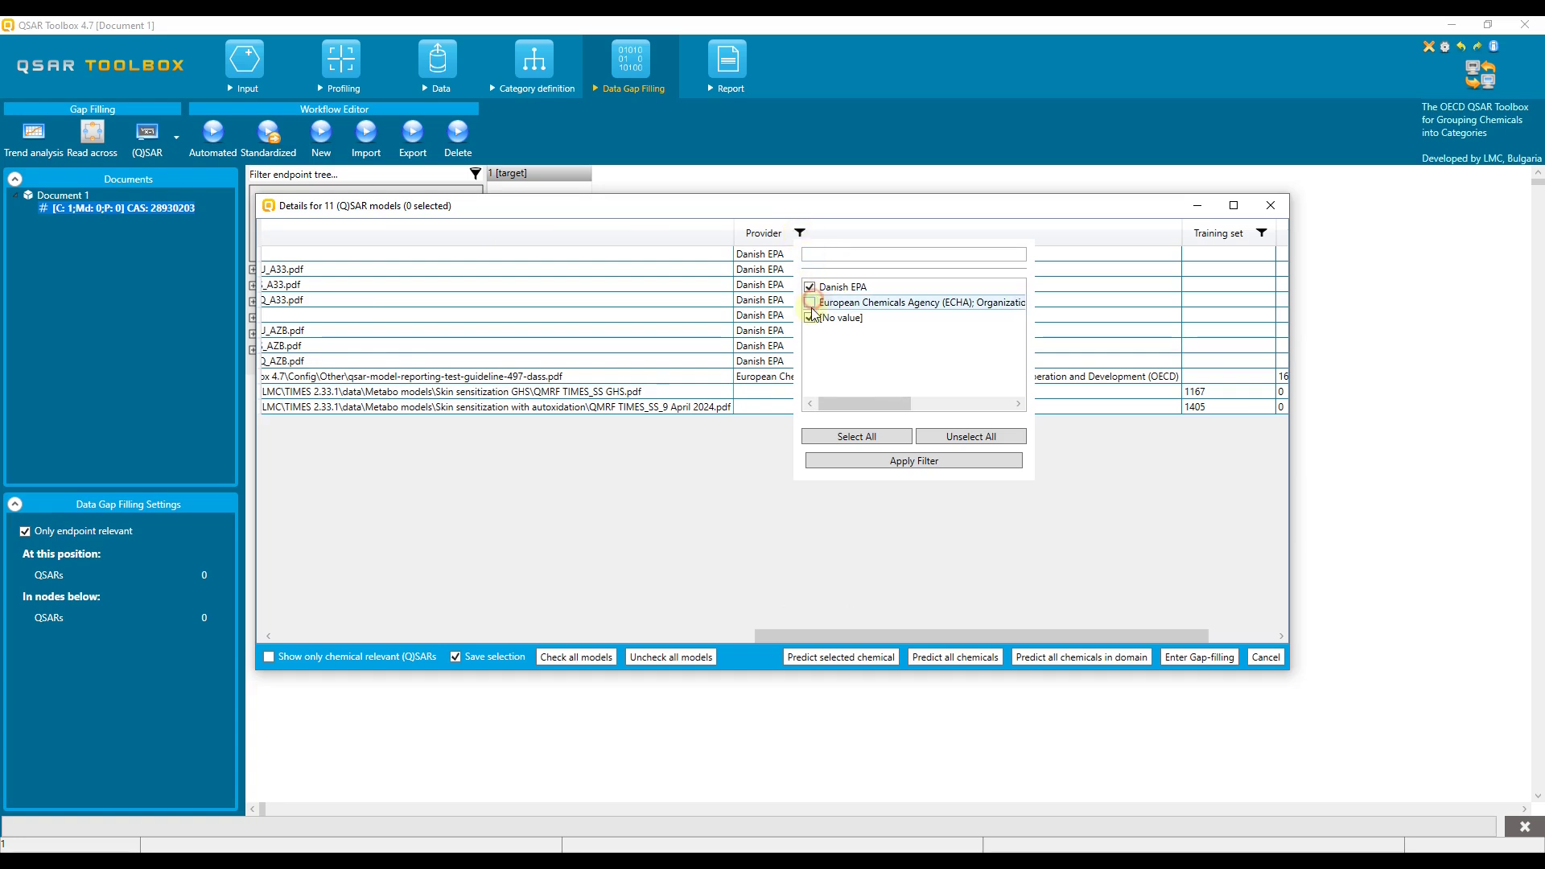
{"action": "left_click", "coordinate": [811, 317]}
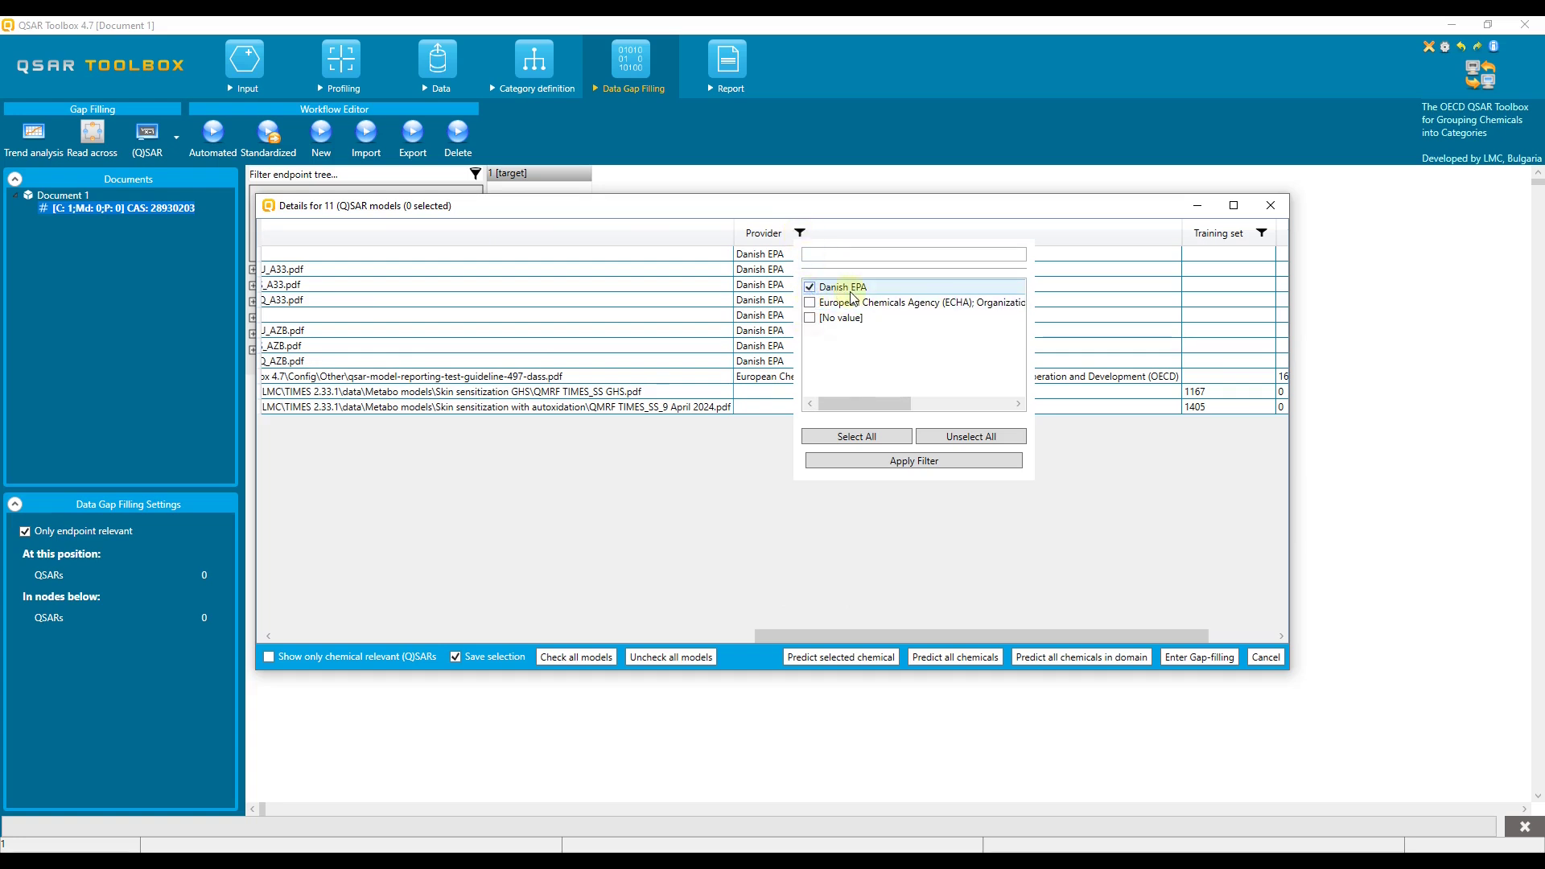
{"action": "left_click", "coordinate": [914, 461]}
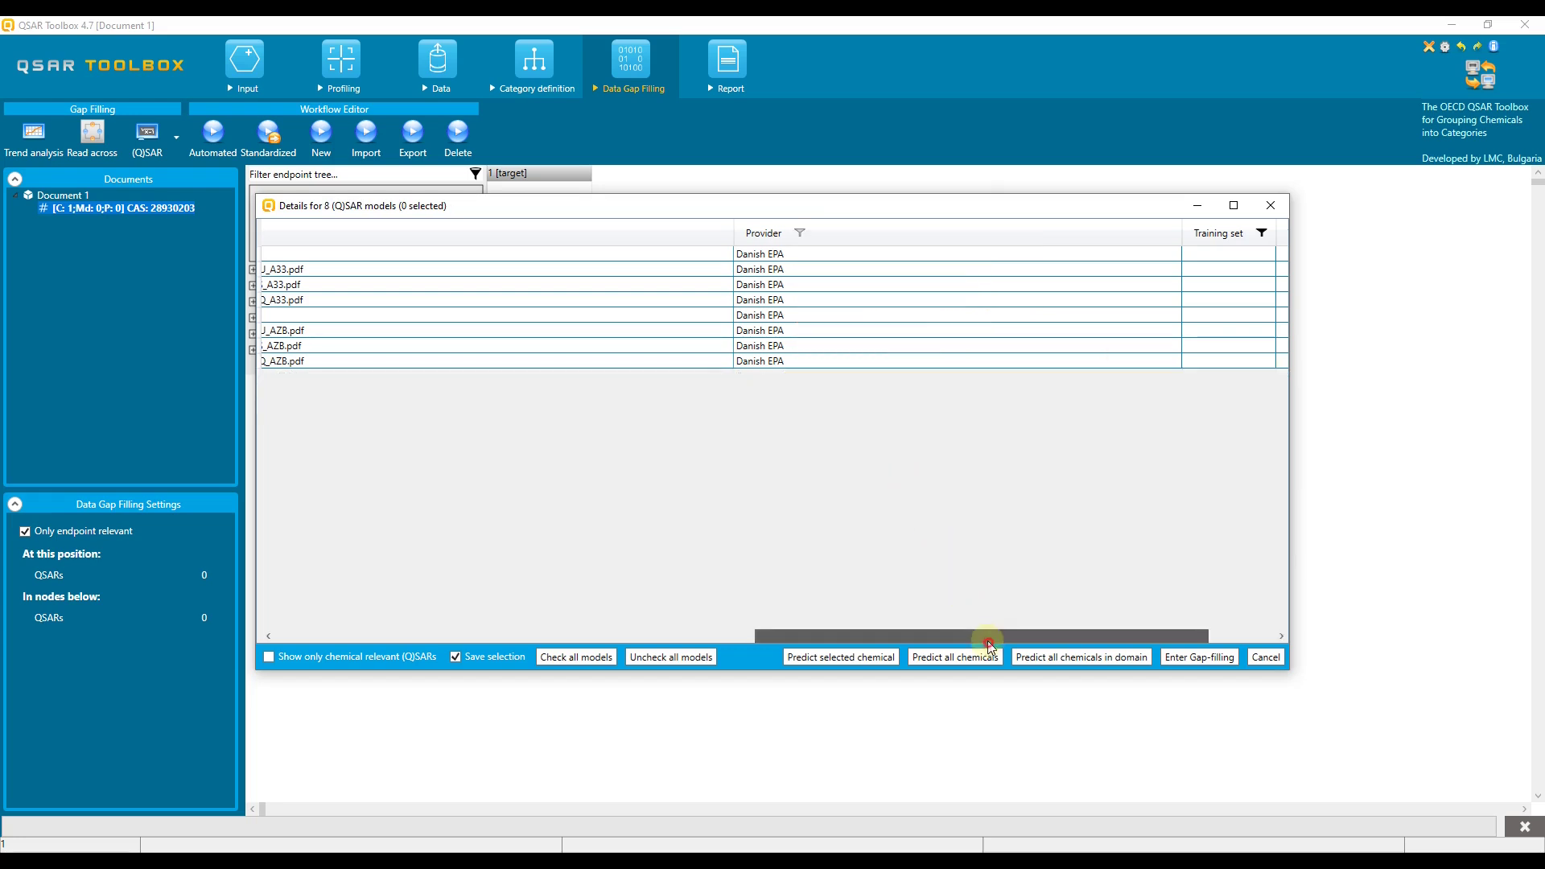
- Filter the Endpoint column to Skin sensitisation, leaving 4 Danish EPA models
{"action": "left_click_drag", "start_coordinate": [993, 637], "coordinate": [578, 648]}
{"action": "left_click", "coordinate": [843, 233]}
{"action": "left_click", "coordinate": [857, 302]}
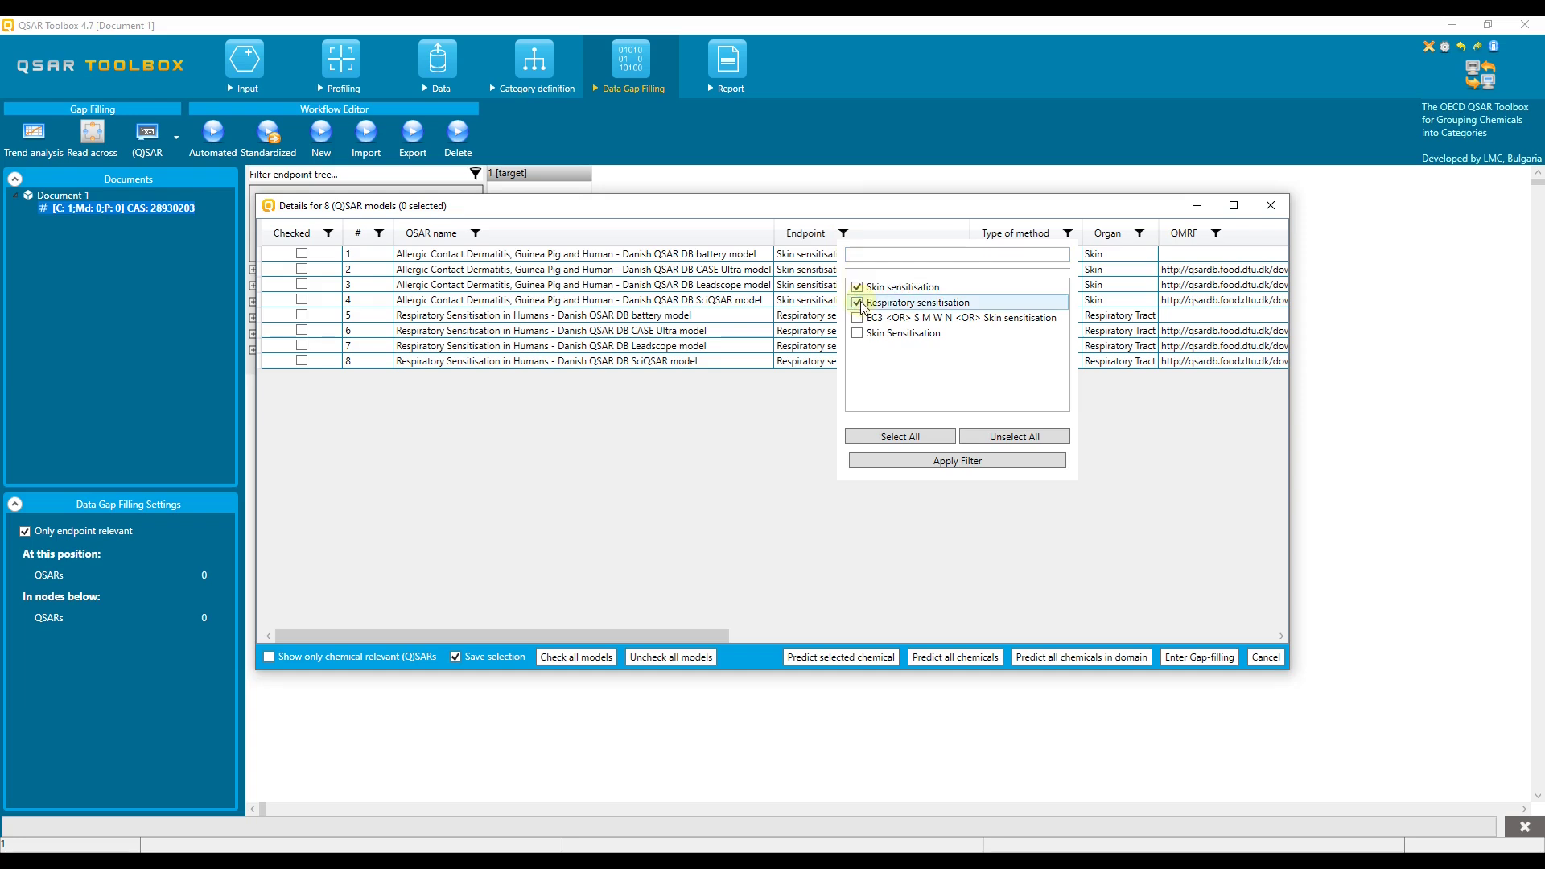
{"action": "left_click", "coordinate": [957, 461]}
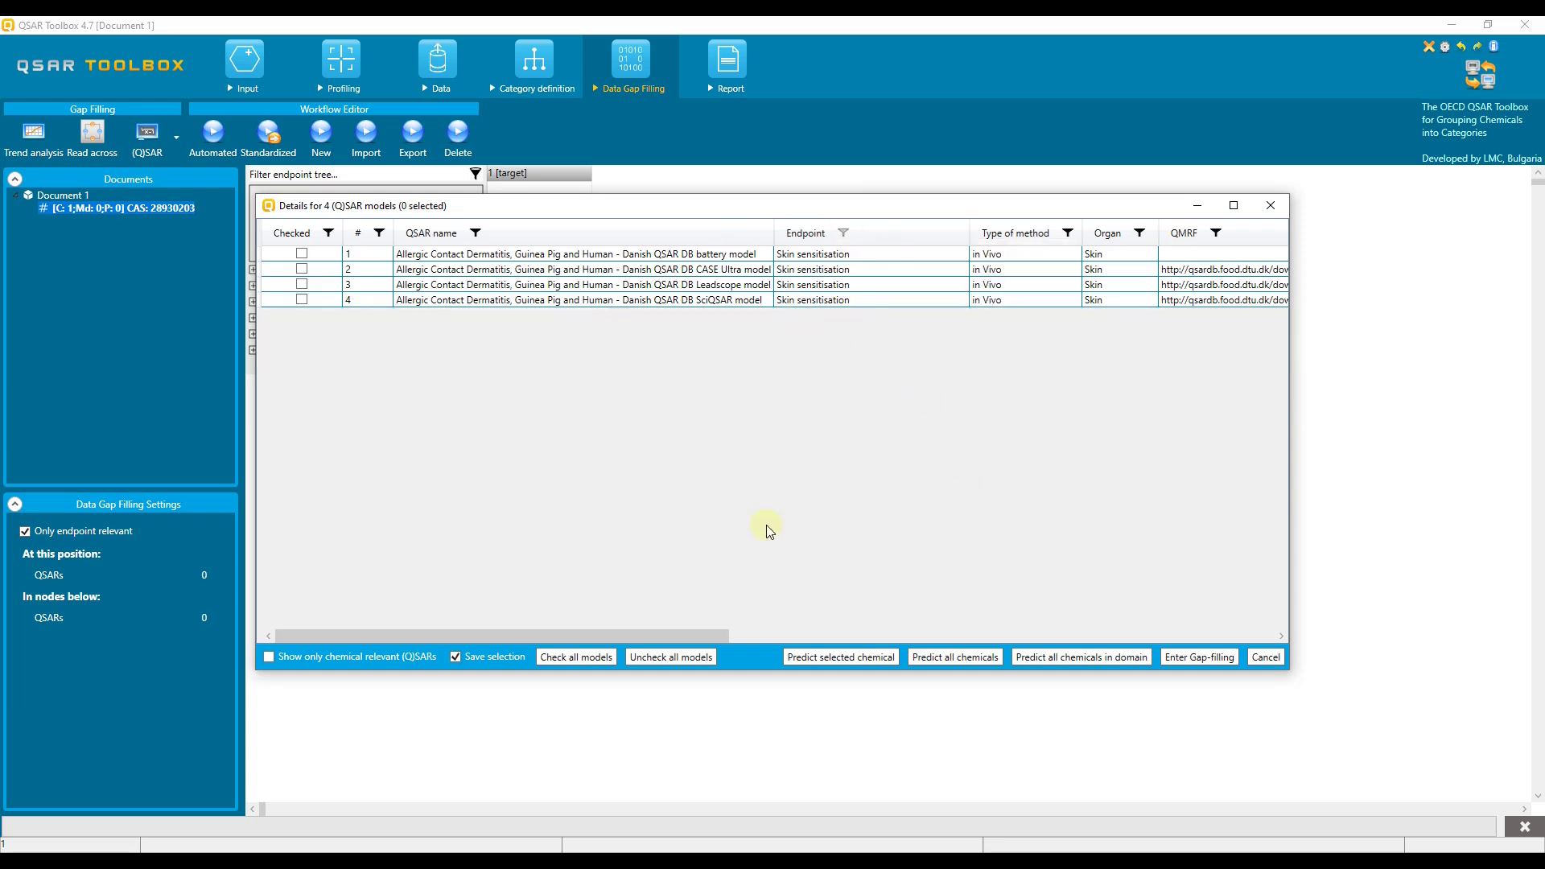
- Check all four Danish models, predict the target, and accept the Danish QSAR database terms
{"action": "left_click", "coordinate": [575, 660]}
{"action": "left_click", "coordinate": [847, 665]}
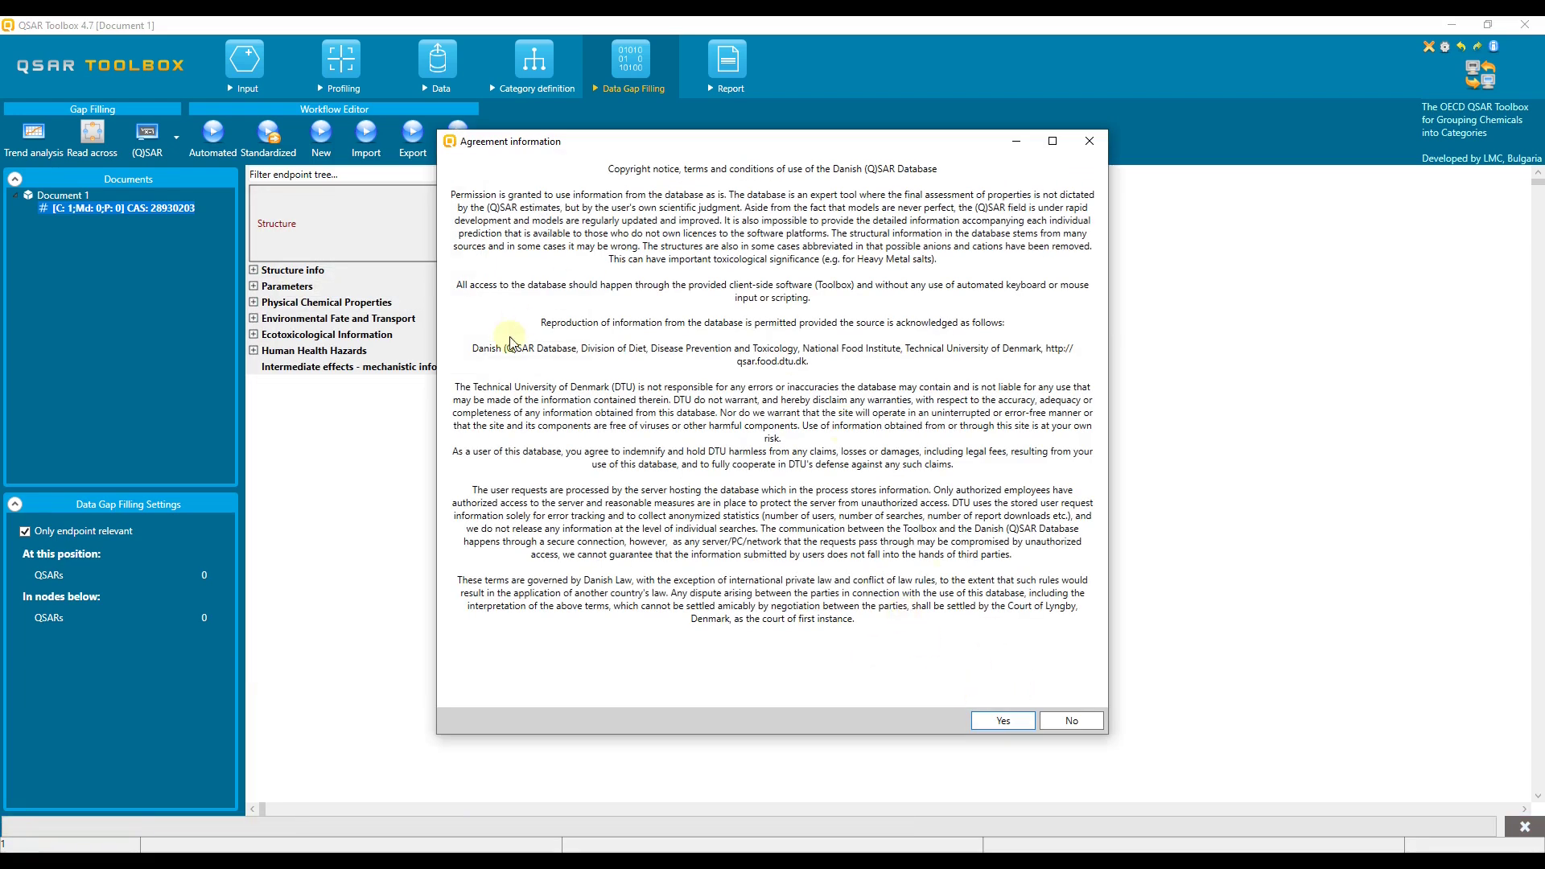
{"action": "left_click", "coordinate": [992, 720]}
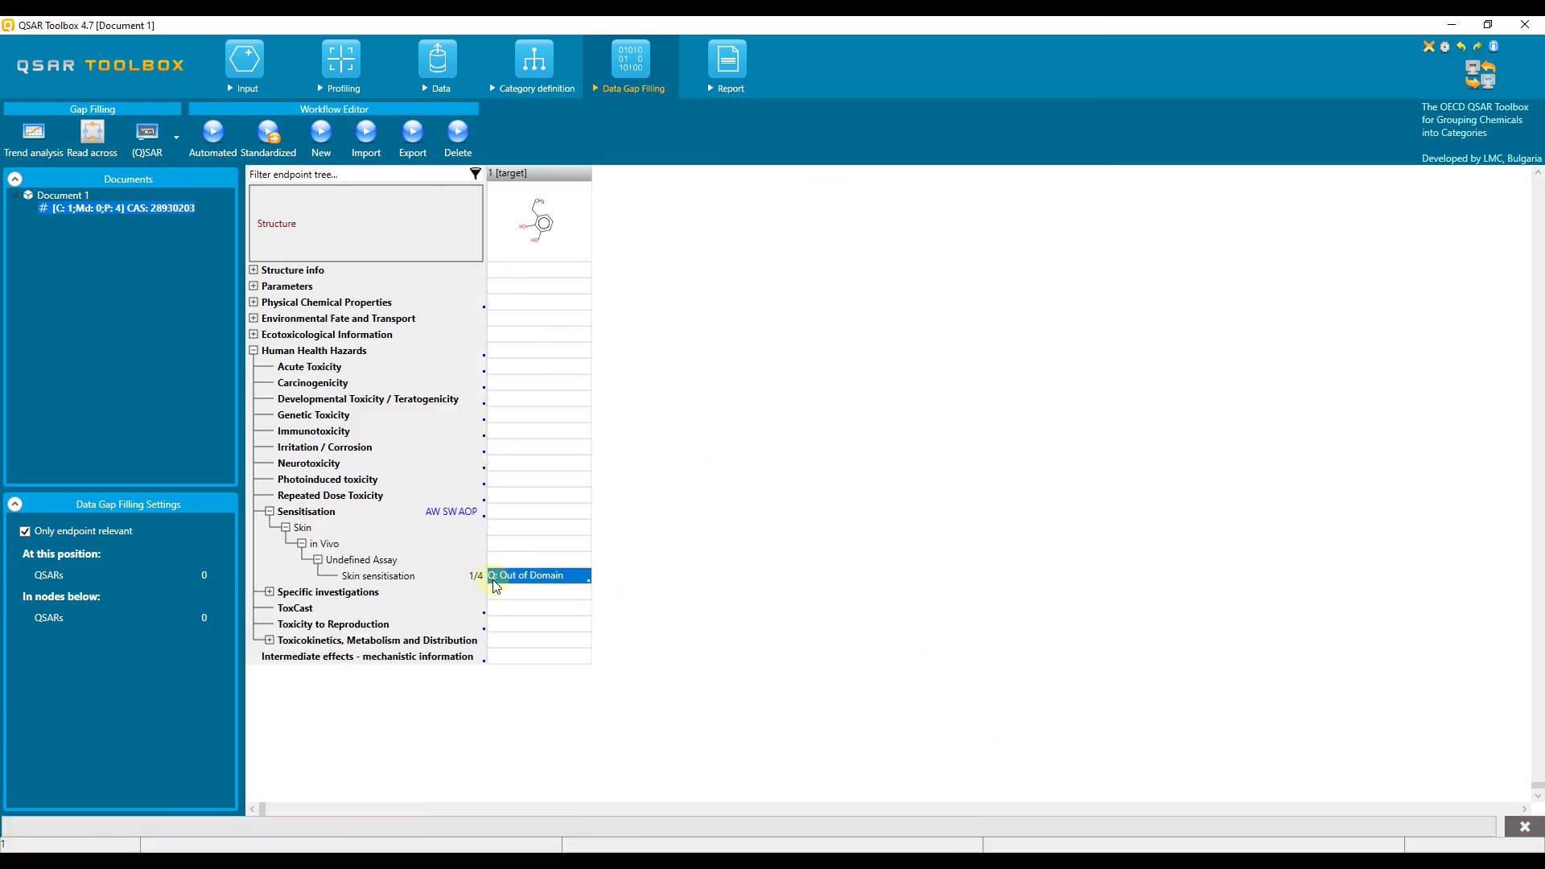
- Enlarge the Skin sensitisation row and review the data points of its four predictions
{"action": "left_click_drag", "start_coordinate": [480, 584], "coordinate": [466, 627]}
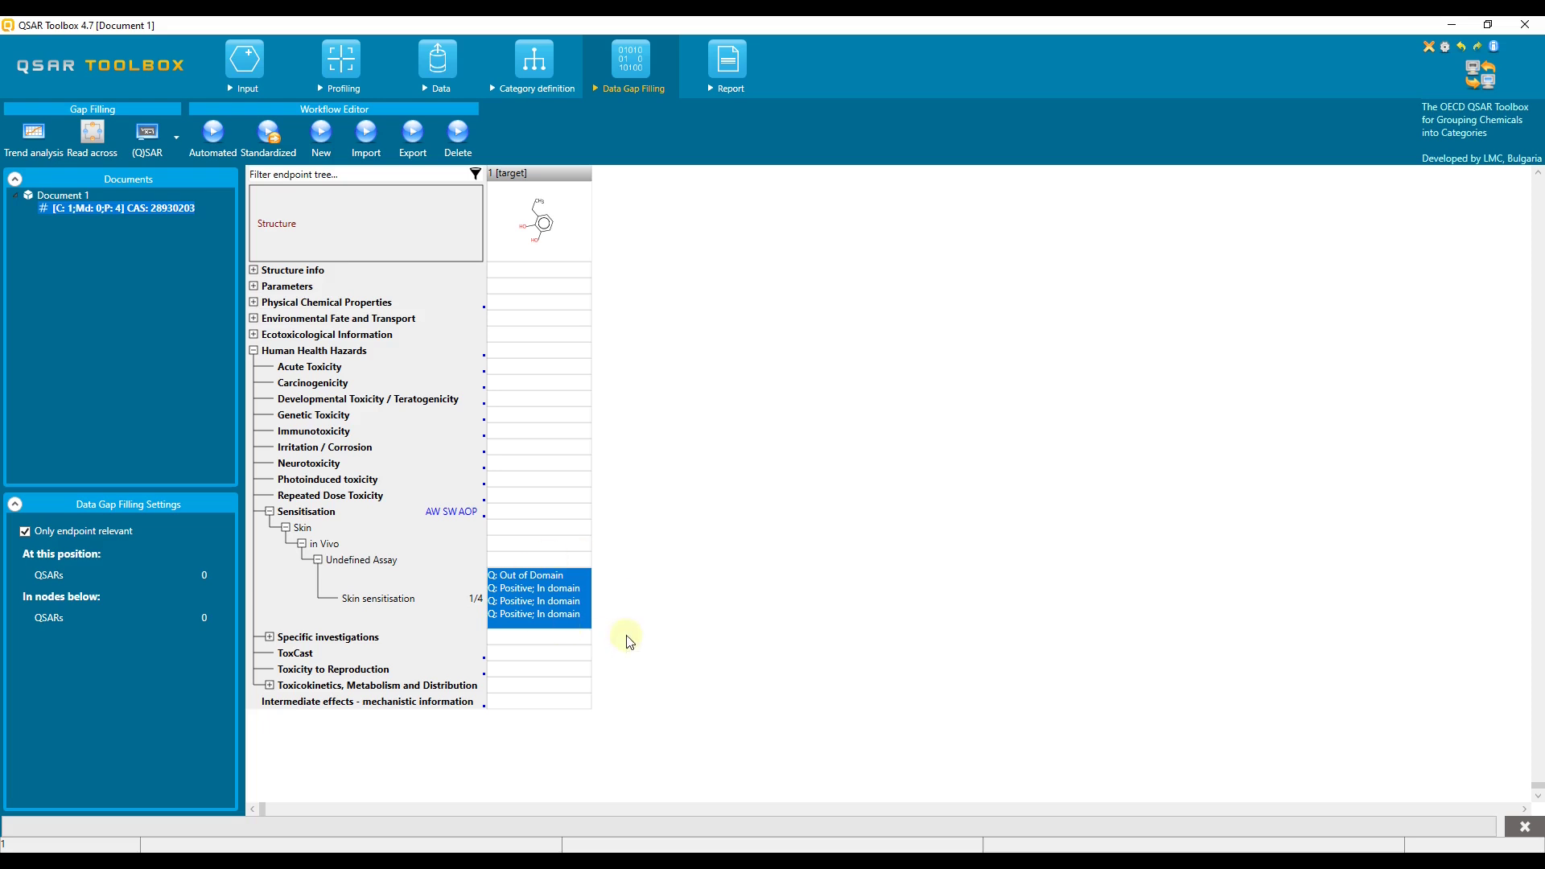
{"action": "double_click", "coordinate": [587, 616]}
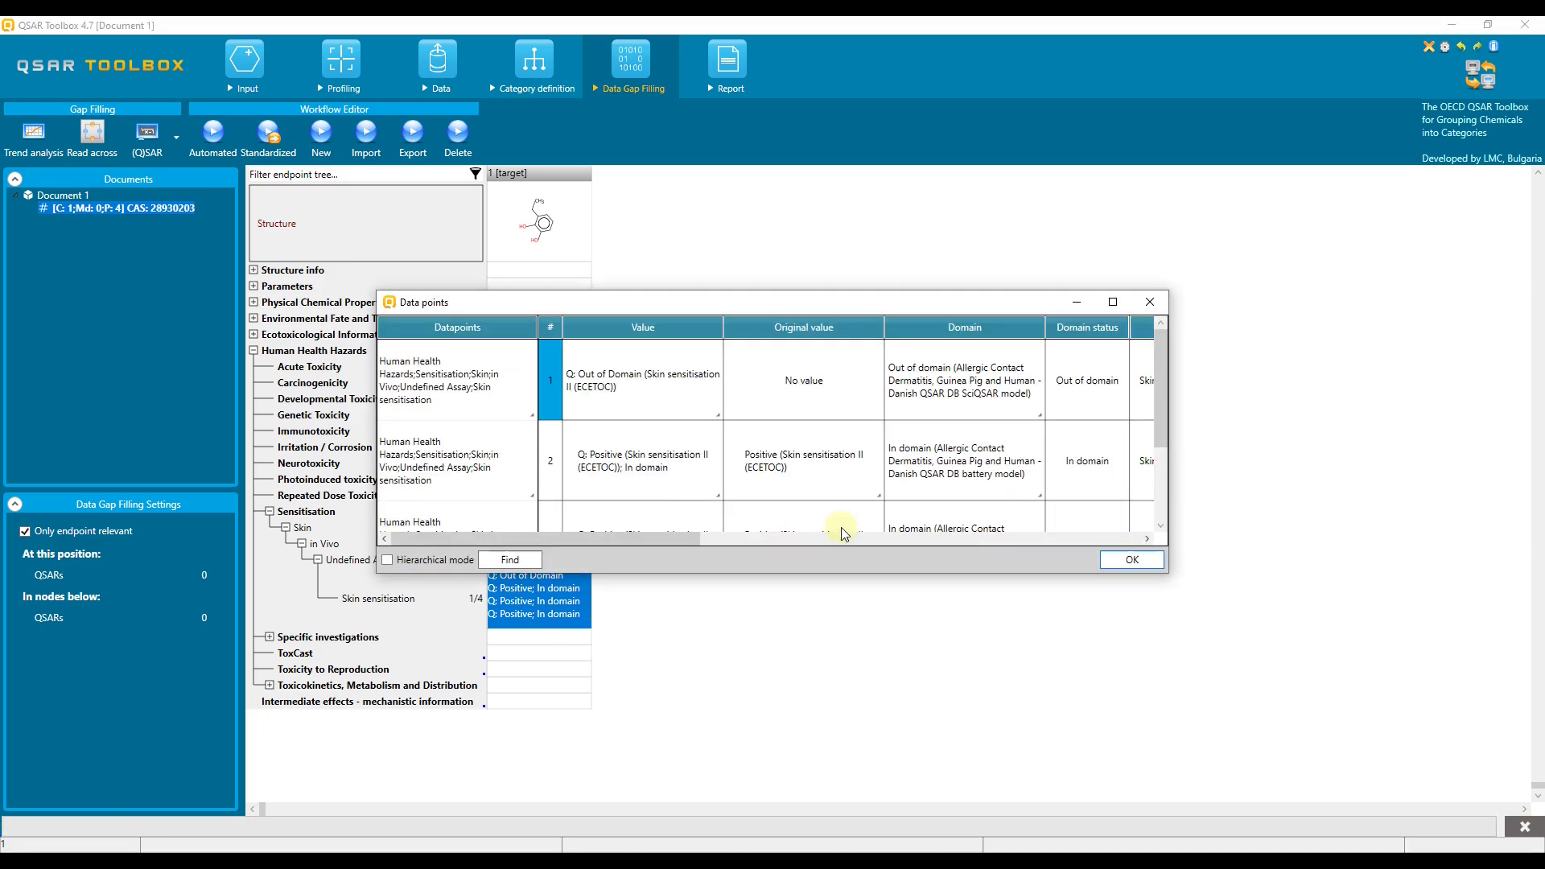
{"action": "left_click_drag", "start_coordinate": [587, 538], "coordinate": [810, 550]}
{"action": "left_click", "coordinate": [1150, 301]}
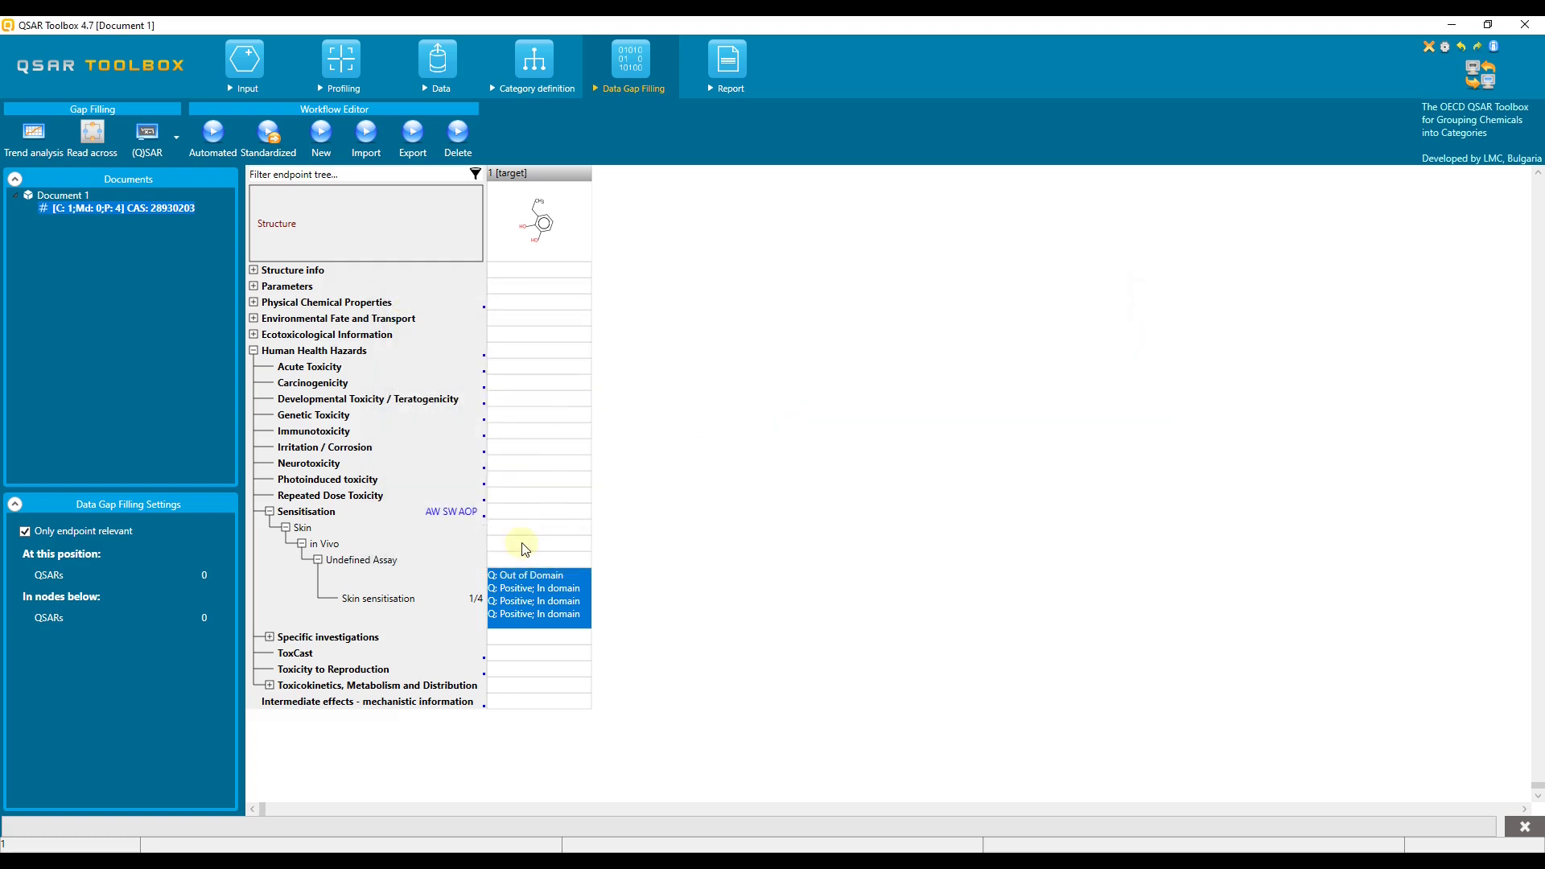
{"action": "left_click", "coordinate": [531, 561]}
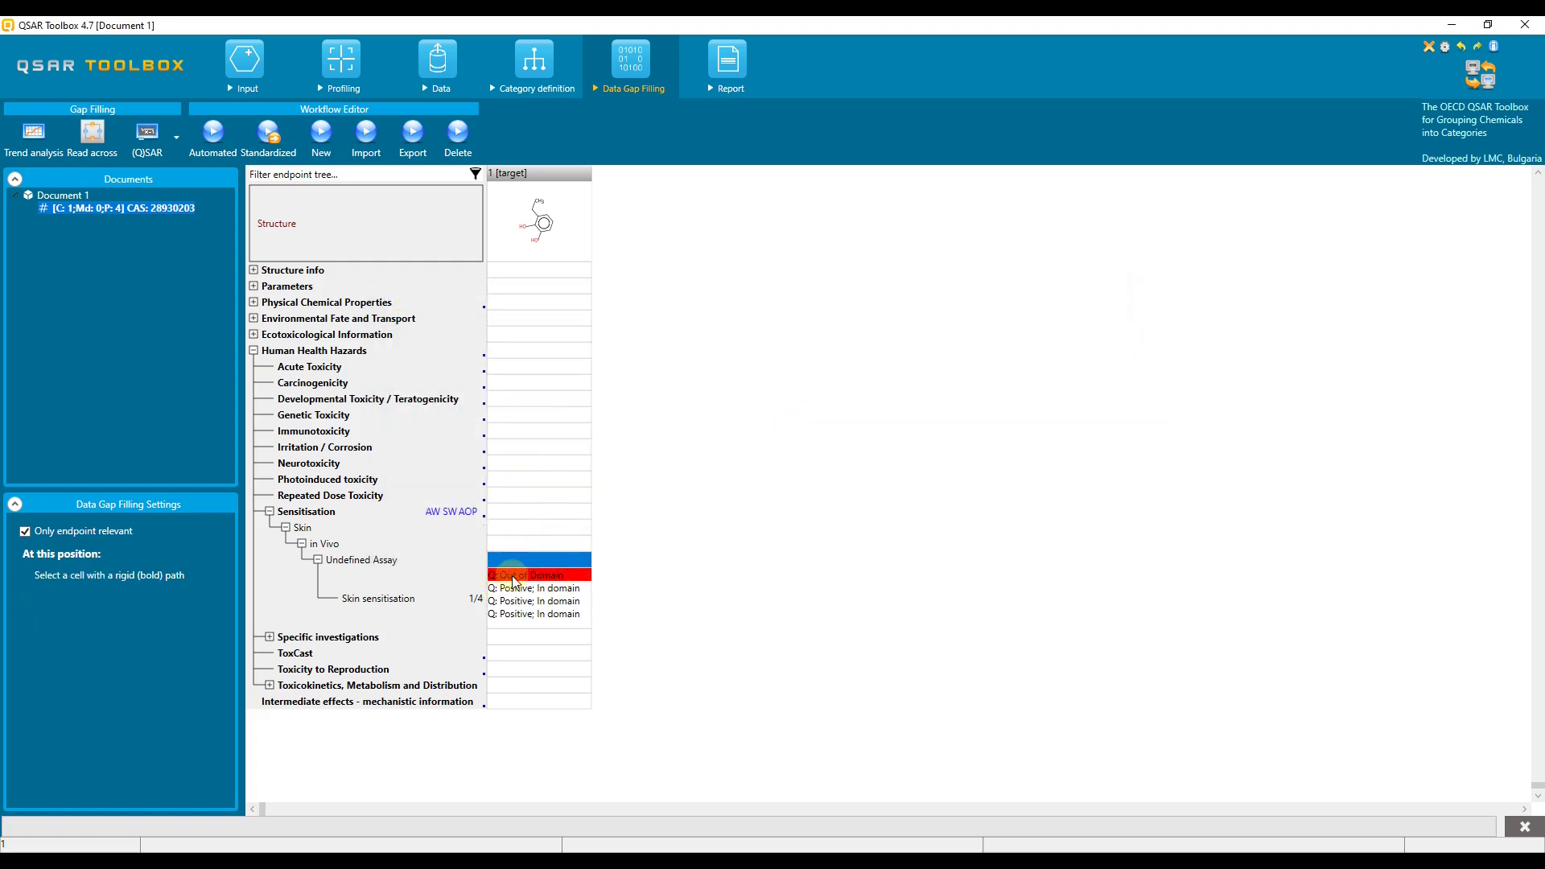
- Start a Prediction report for the first Positive skin sensitisation prediction
{"action": "left_click", "coordinate": [555, 600]}
{"action": "left_click", "coordinate": [727, 61]}
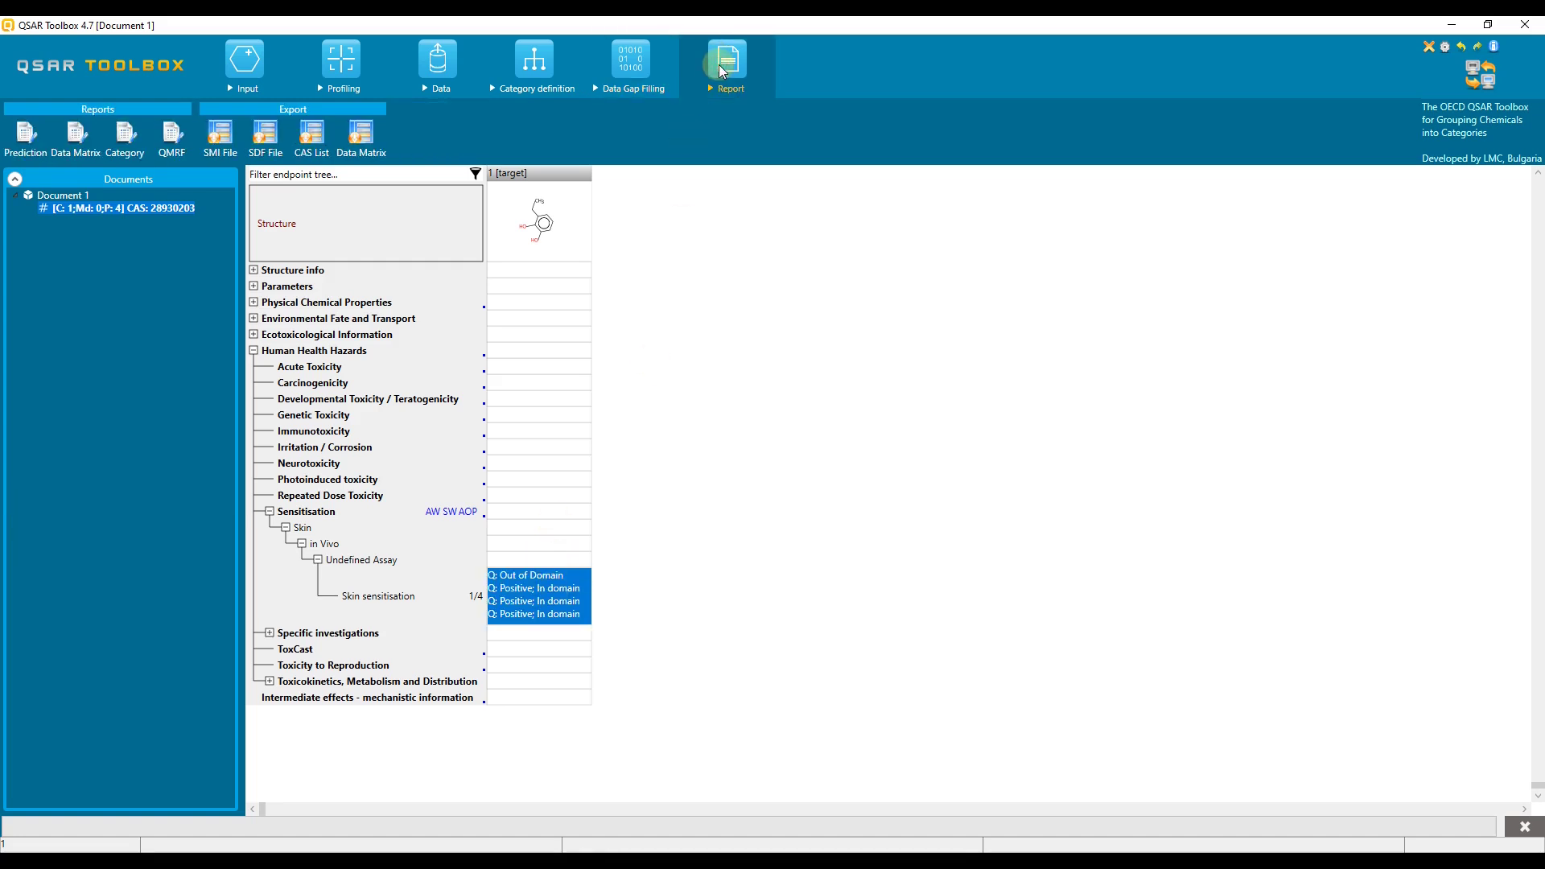
{"action": "left_click", "coordinate": [27, 135]}
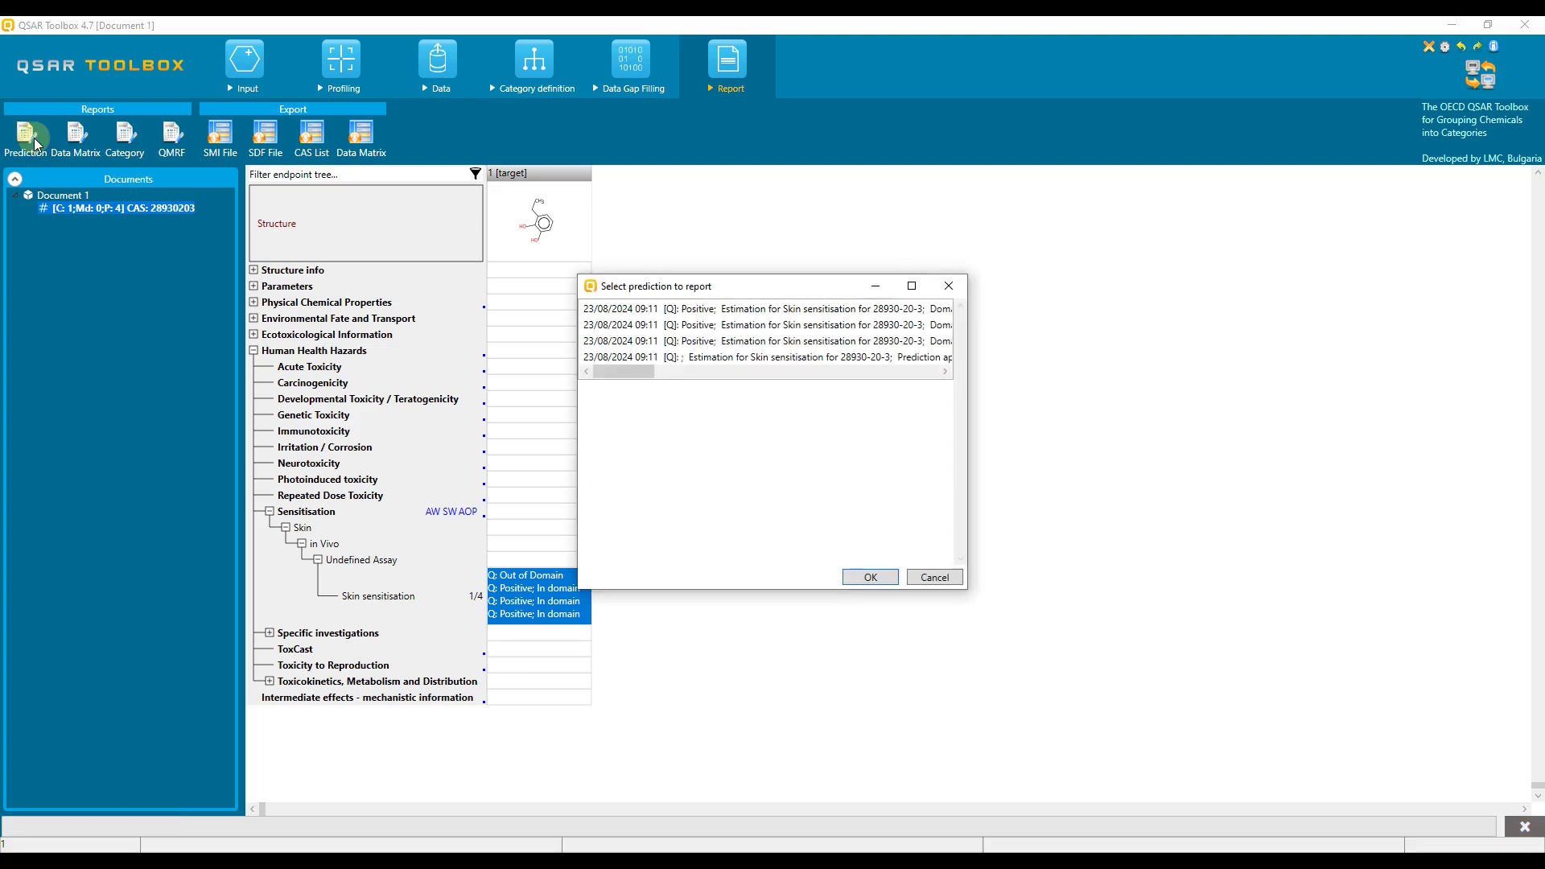
{"action": "left_click", "coordinate": [742, 310]}
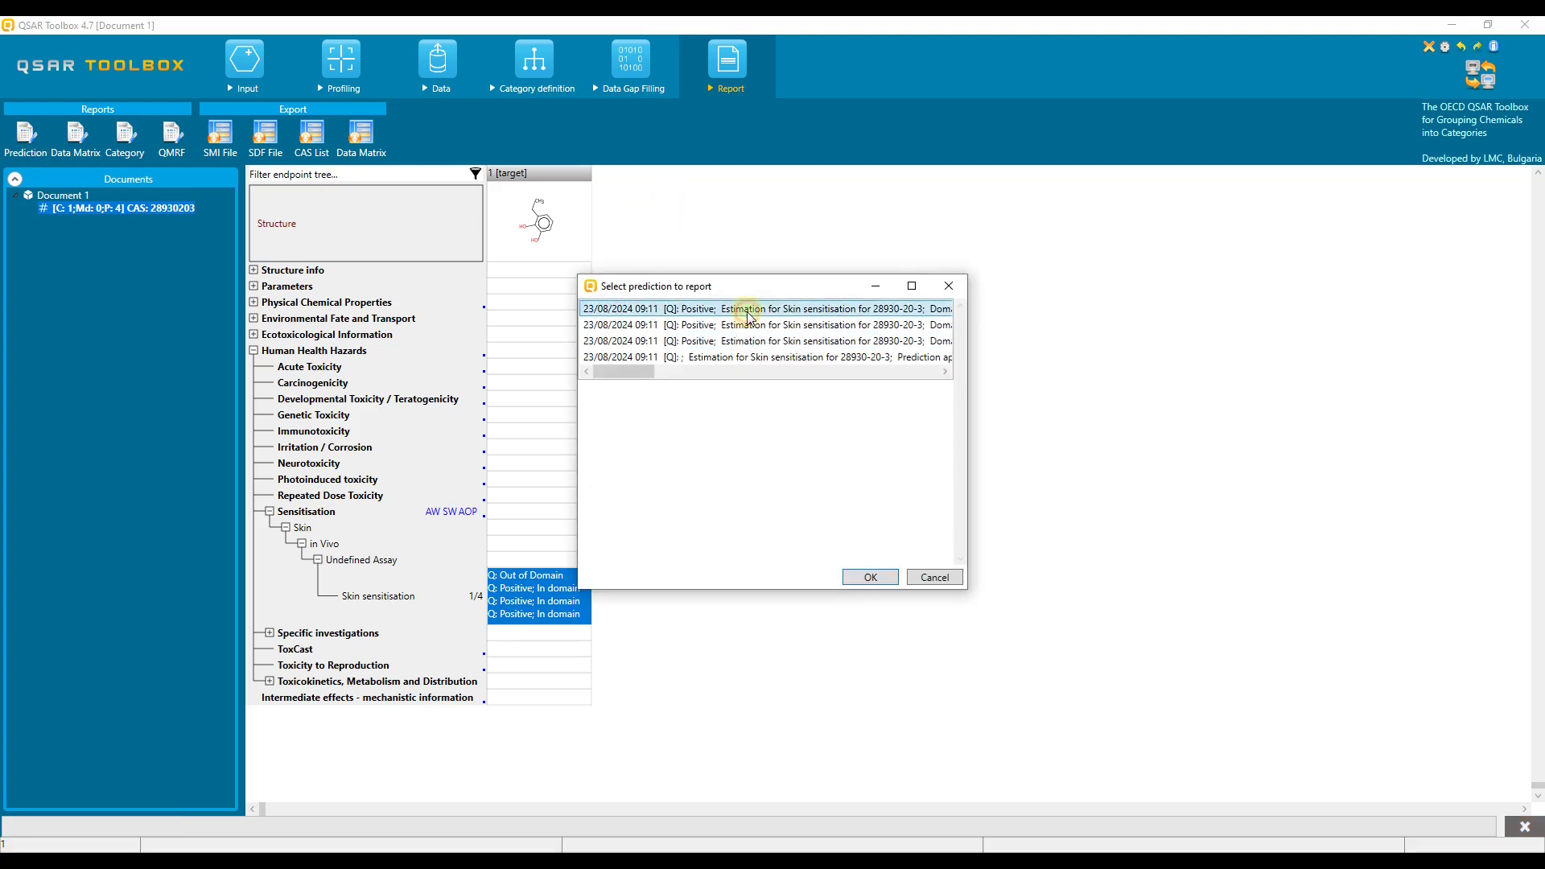
{"action": "left_click", "coordinate": [870, 580]}
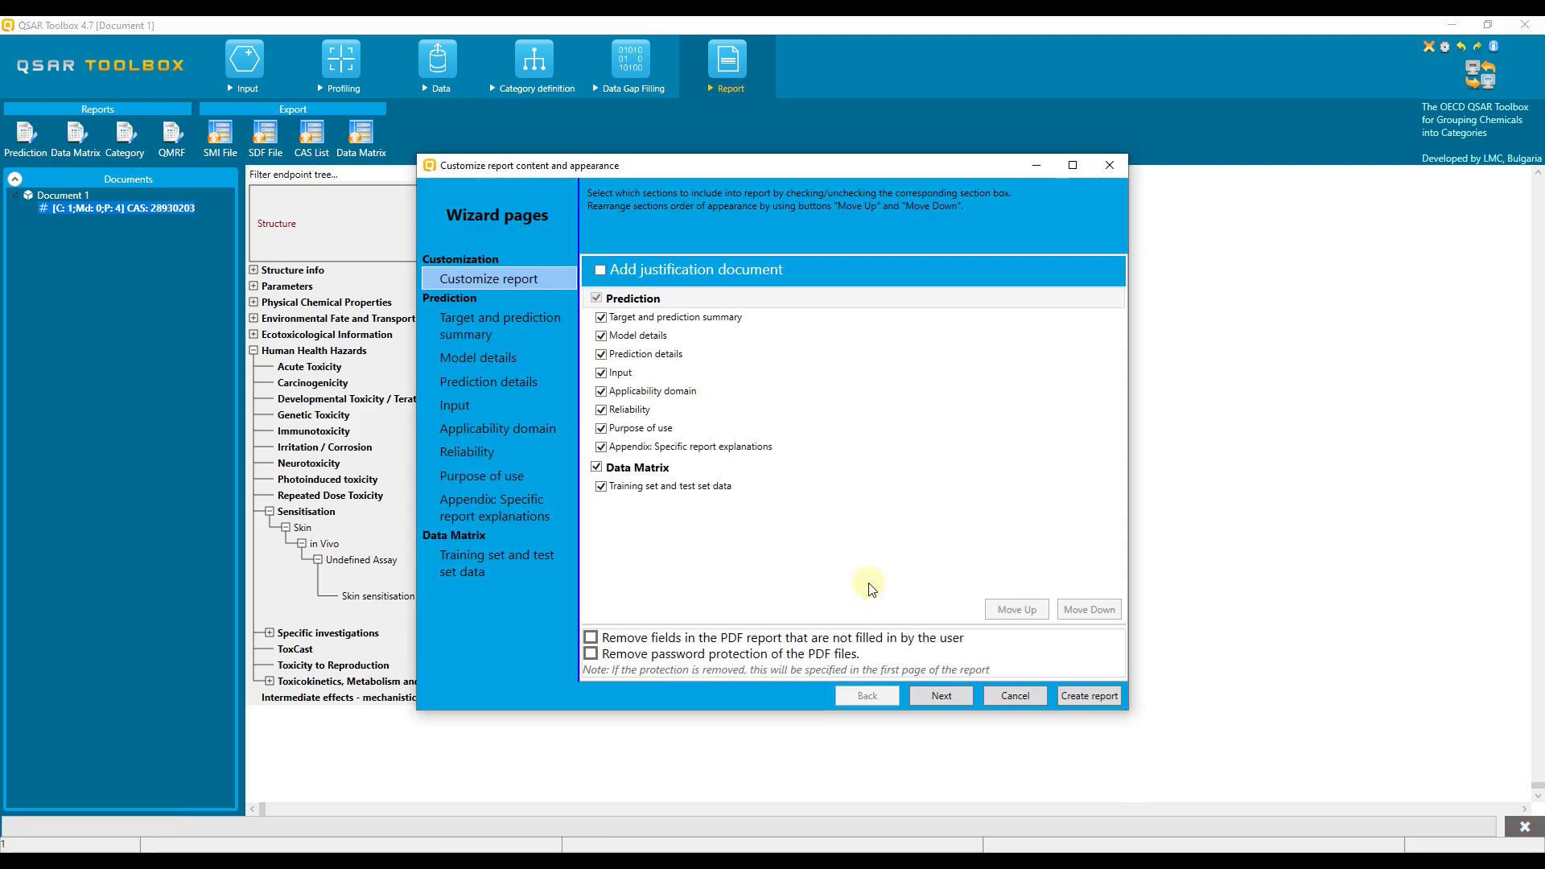